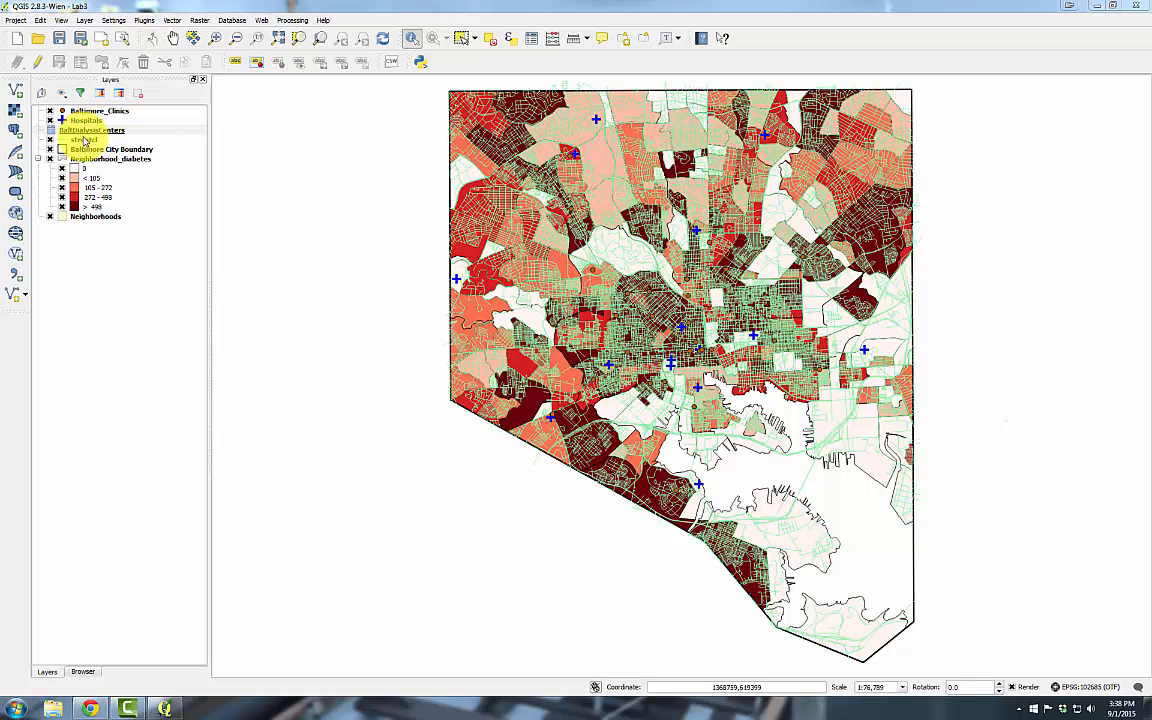
Find and install the mmqgis plugin in the Plugins manager, then close it
{"action": "left_click", "coordinate": [146, 20]}
{"action": "left_click", "coordinate": [152, 32]}
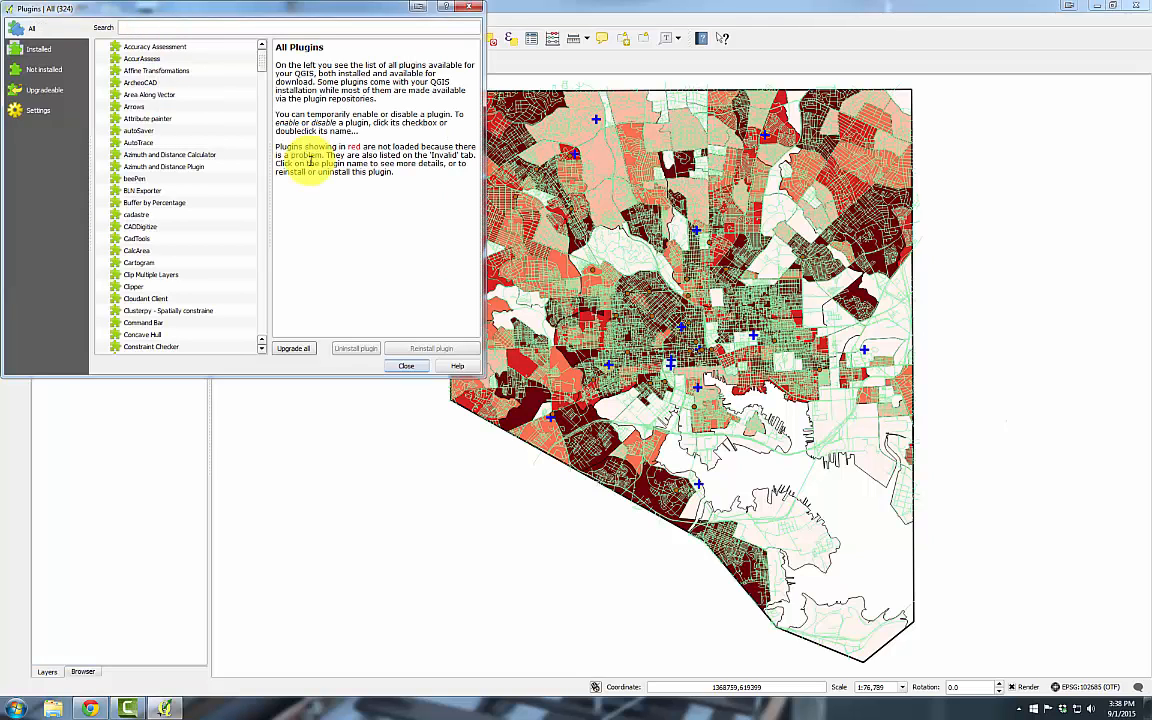
{"action": "left_click", "coordinate": [157, 26]}
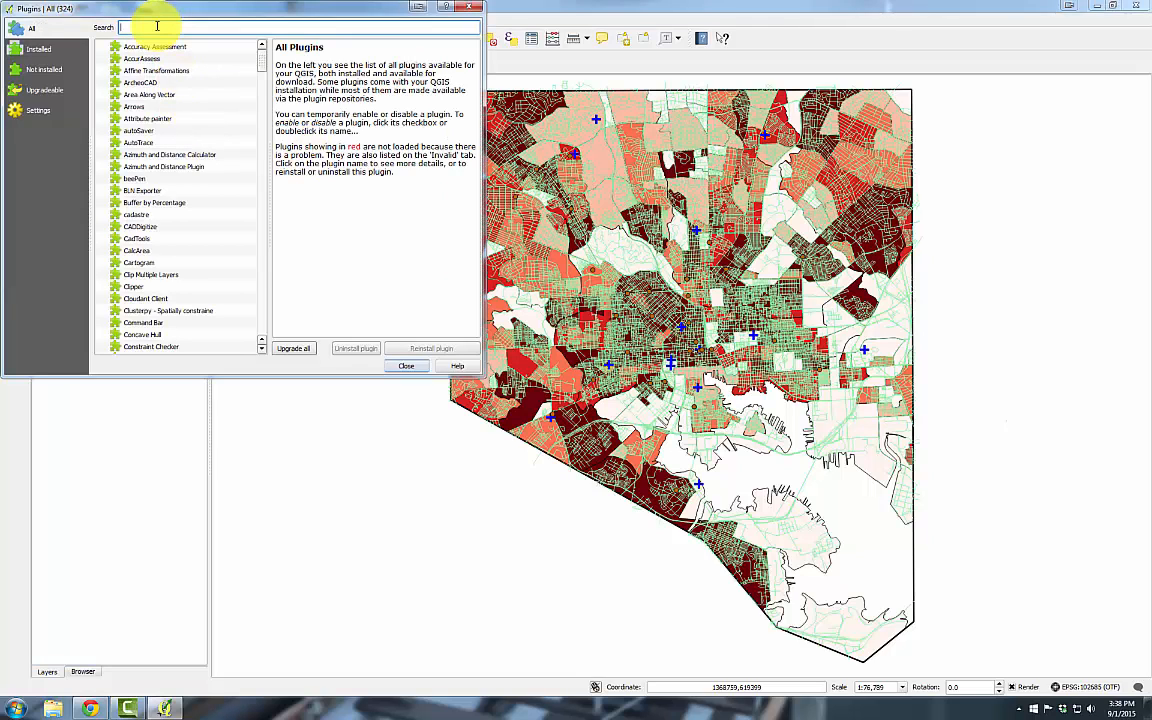
{"action": "type", "text": "mmqgis"}
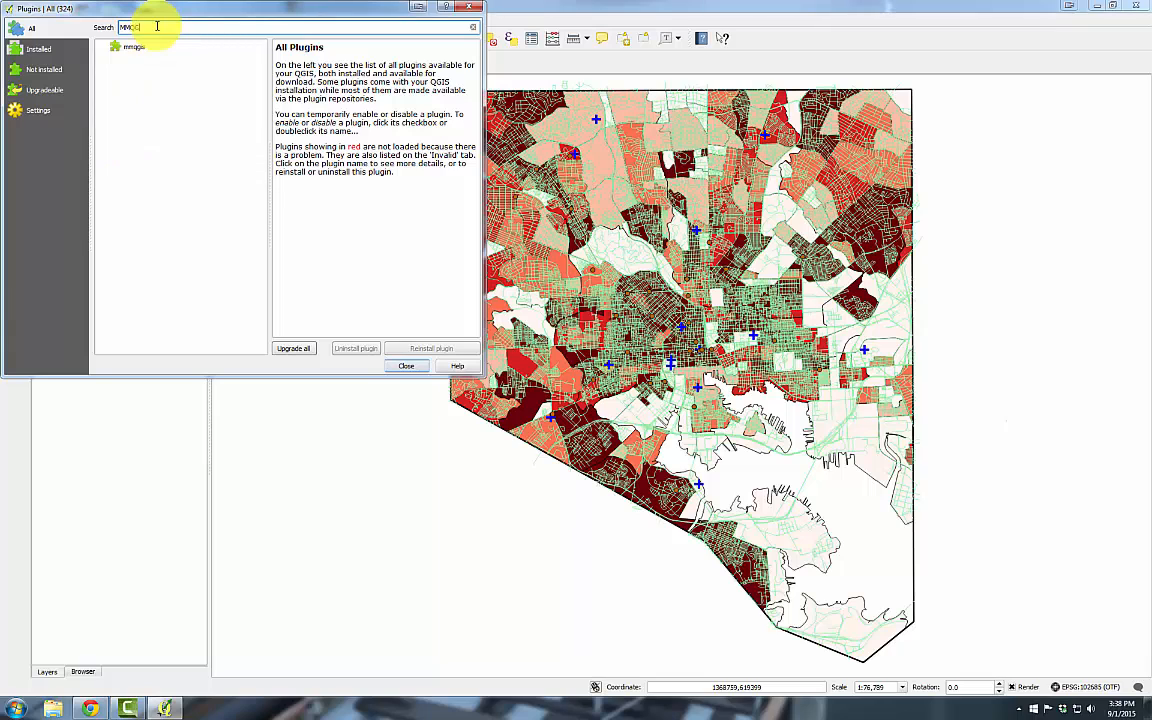
{"action": "left_click", "coordinate": [137, 48]}
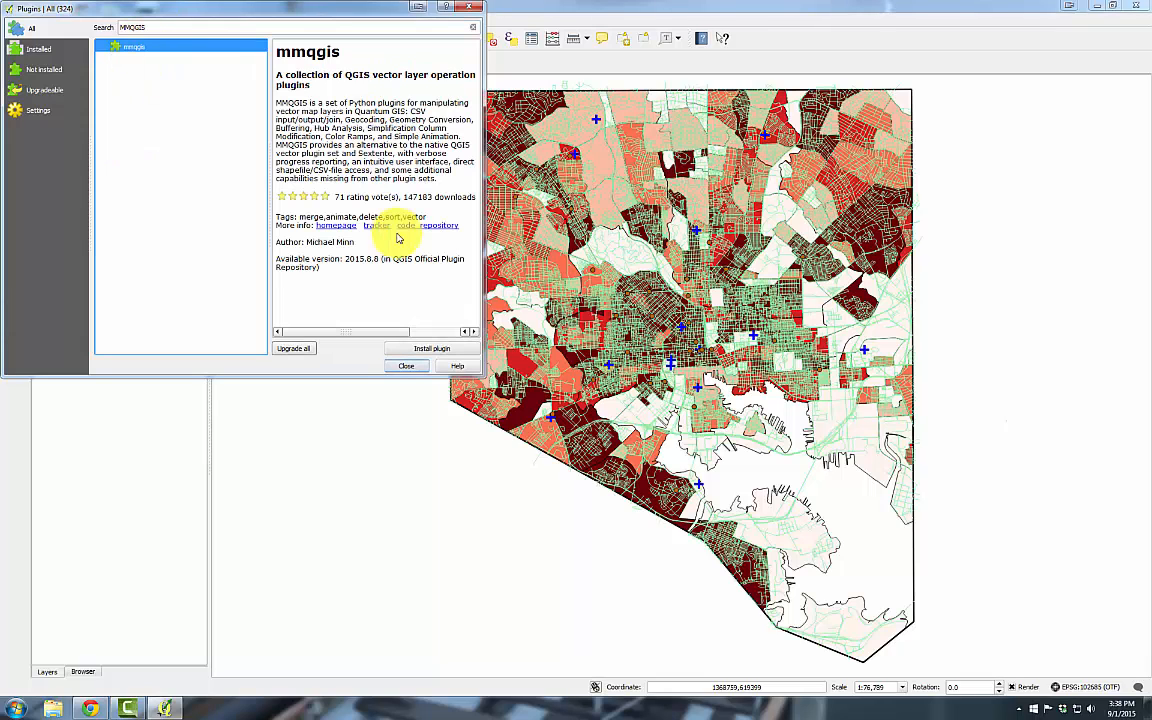
{"action": "left_click", "coordinate": [432, 348]}
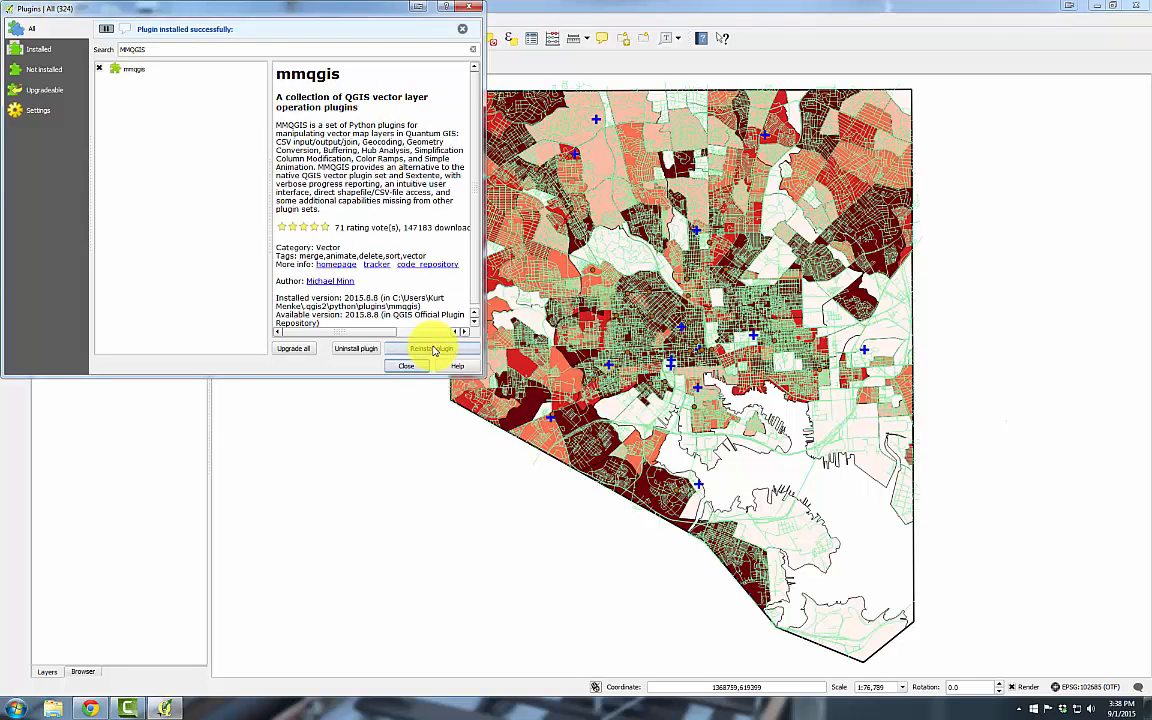
{"action": "left_click", "coordinate": [405, 366]}
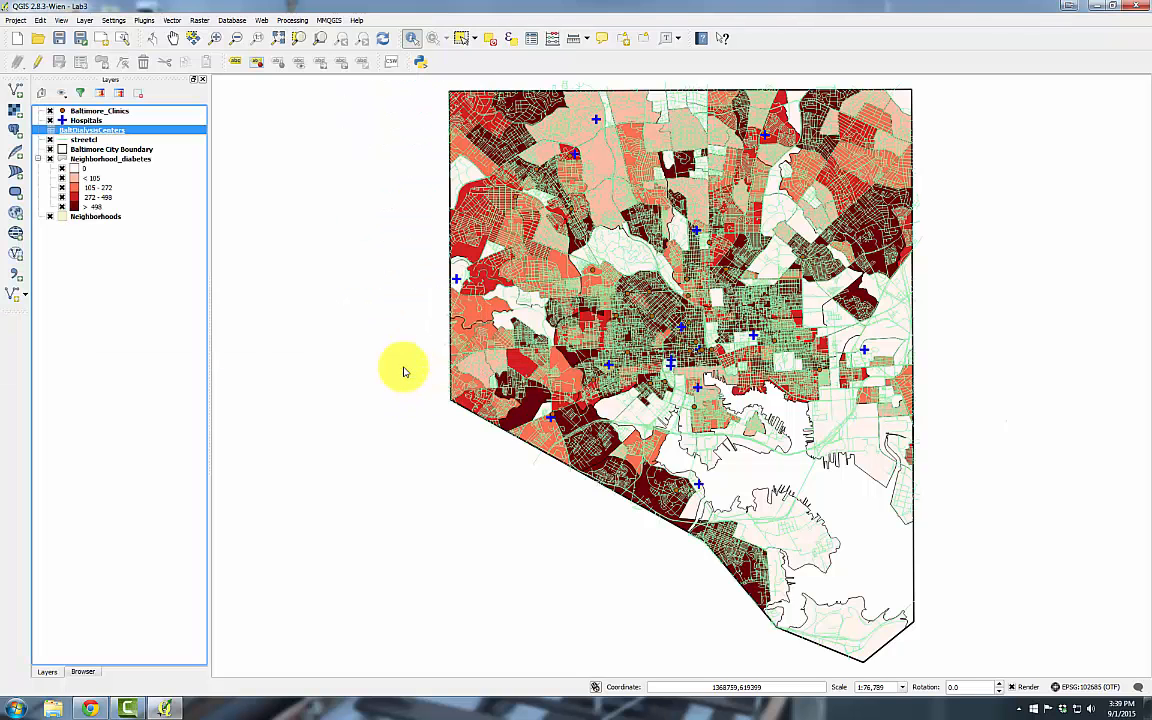
With BaltDialysisCenters selected, launch MMQGIS Geocode > Geocode from Street Layer
{"action": "left_click", "coordinate": [182, 132]}
{"action": "left_click", "coordinate": [328, 20]}
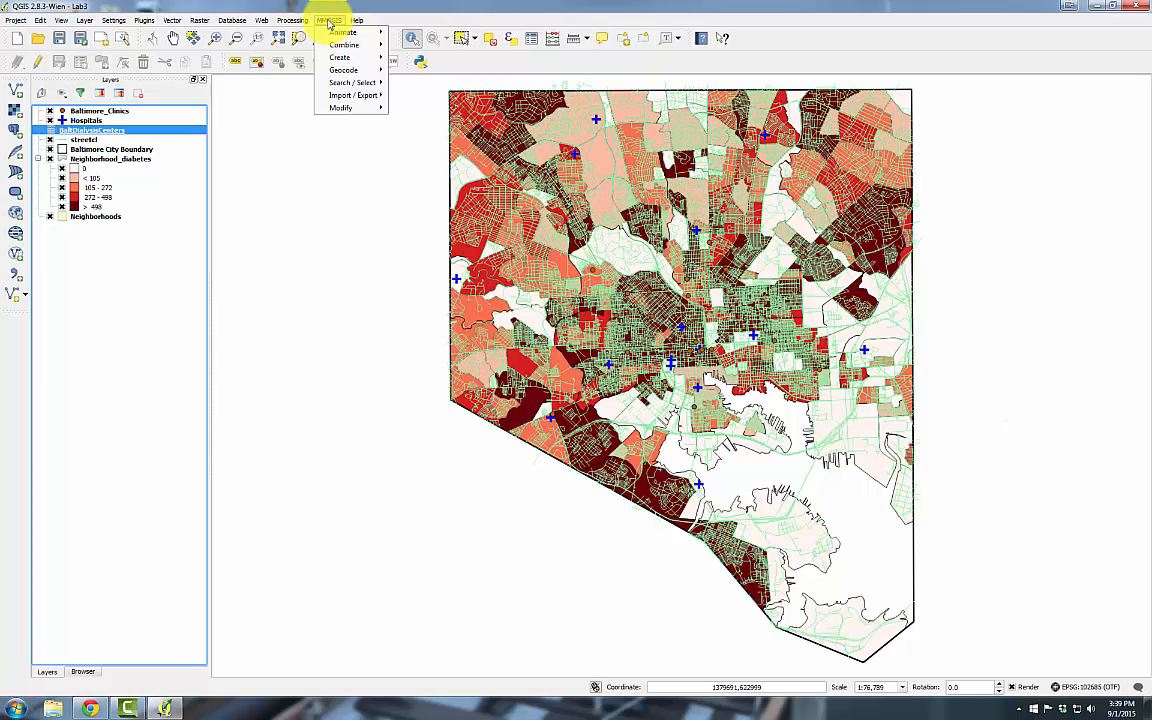
{"action": "mouse_move", "coordinate": [336, 71]}
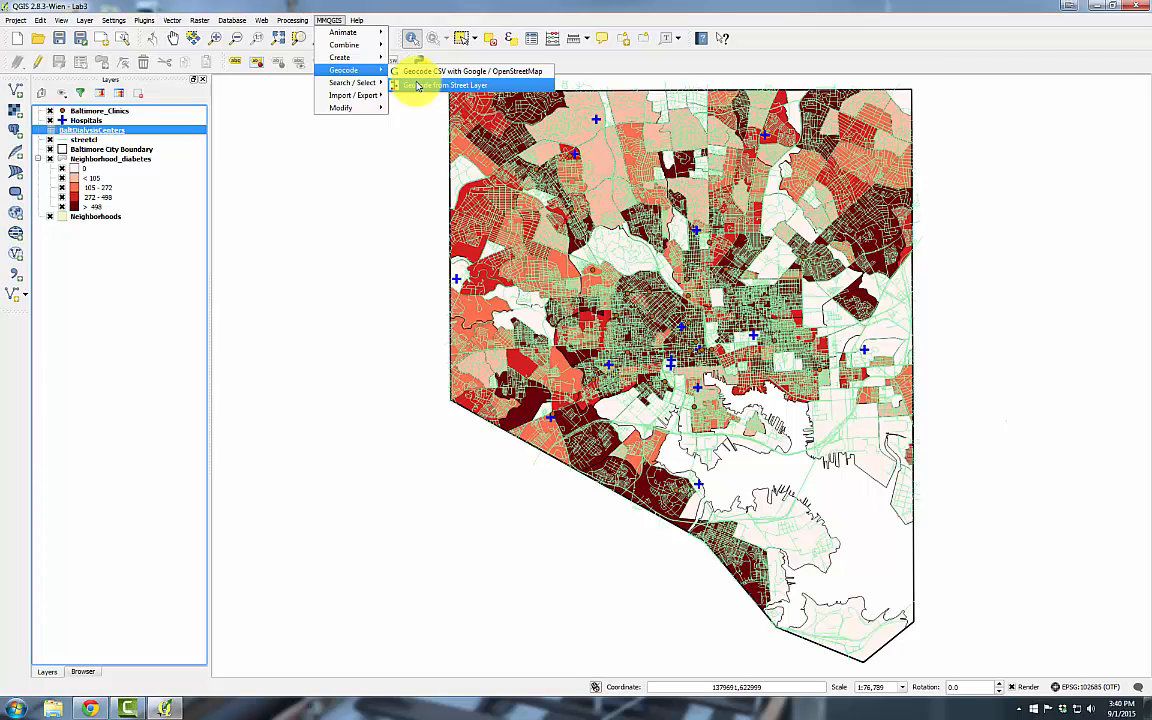
{"action": "left_click", "coordinate": [417, 86]}
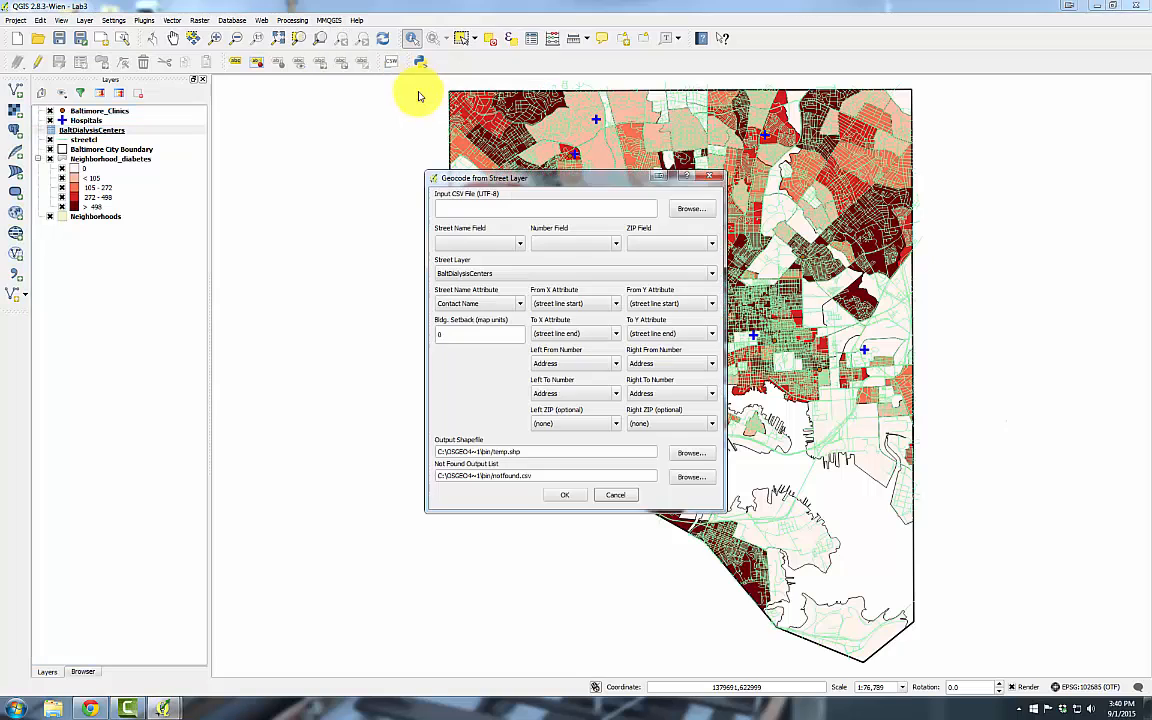
Set the input CSV to D:\CPSC\Curriculum\Lab3\Data\BaltDialysisCenters.csv
{"action": "left_click", "coordinate": [691, 209]}
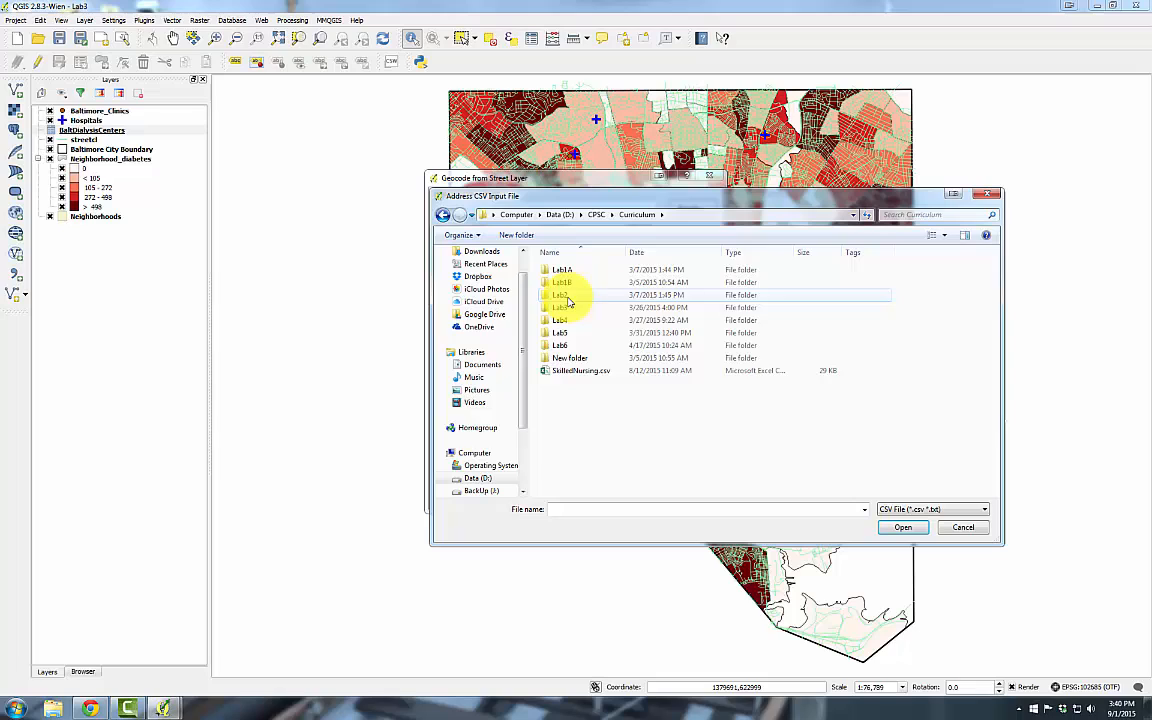
{"action": "left_click", "coordinate": [561, 312]}
{"action": "double_click", "coordinate": [561, 314]}
{"action": "double_click", "coordinate": [556, 273]}
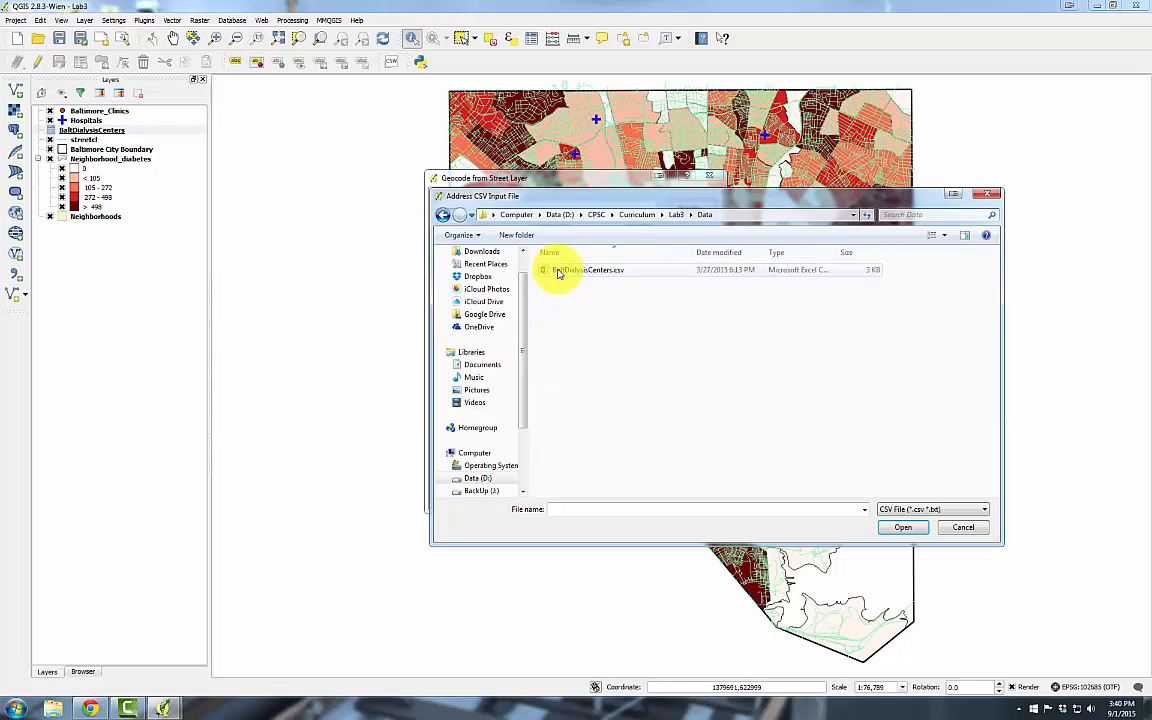
{"action": "left_click", "coordinate": [558, 272]}
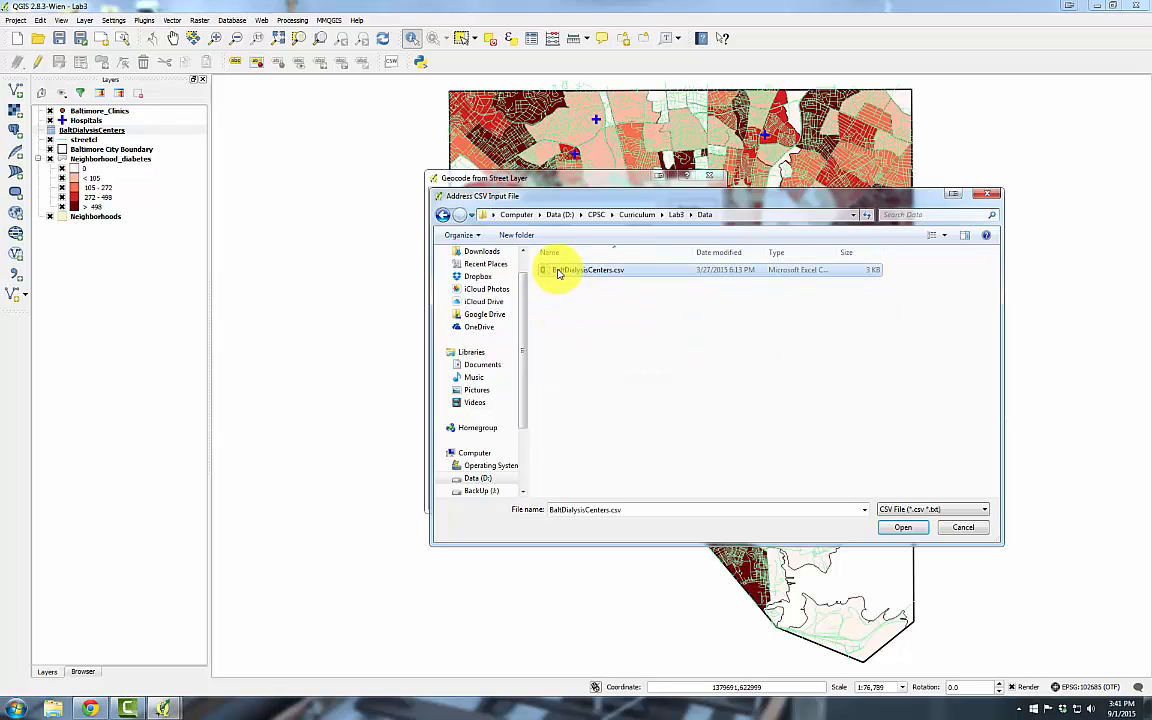
{"action": "left_click", "coordinate": [897, 528]}
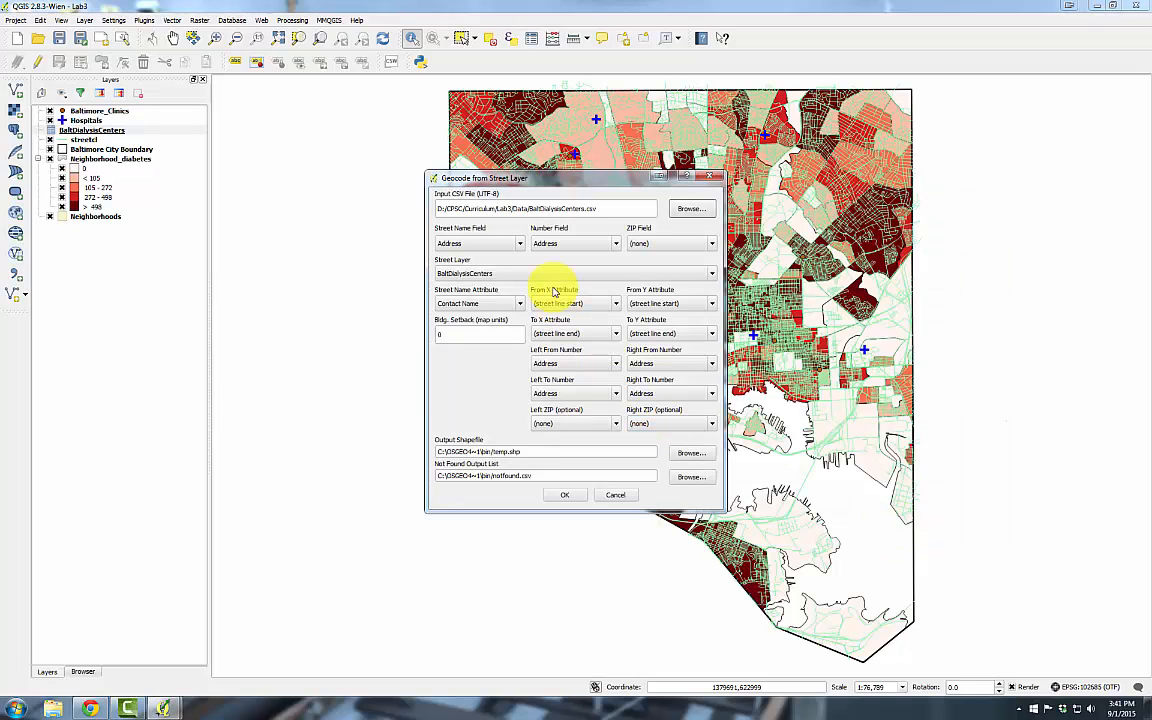
Use StrName as the street name field and StrNum as the number field
{"action": "left_click", "coordinate": [497, 247]}
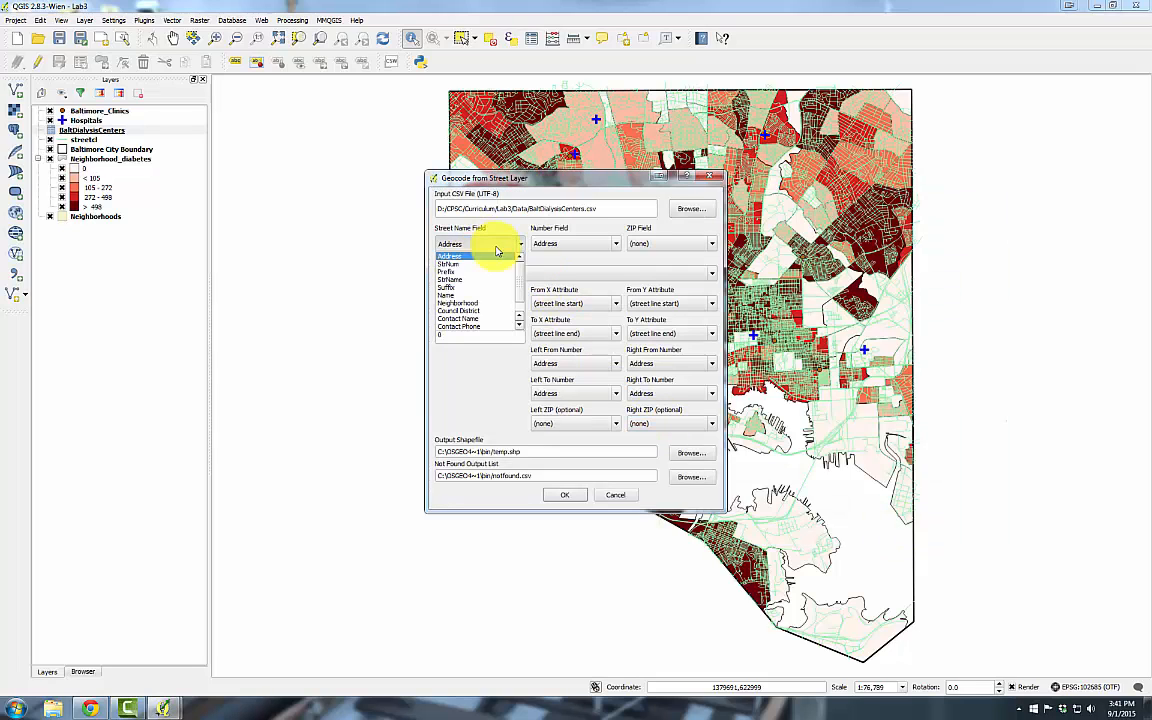
{"action": "left_click", "coordinate": [488, 277]}
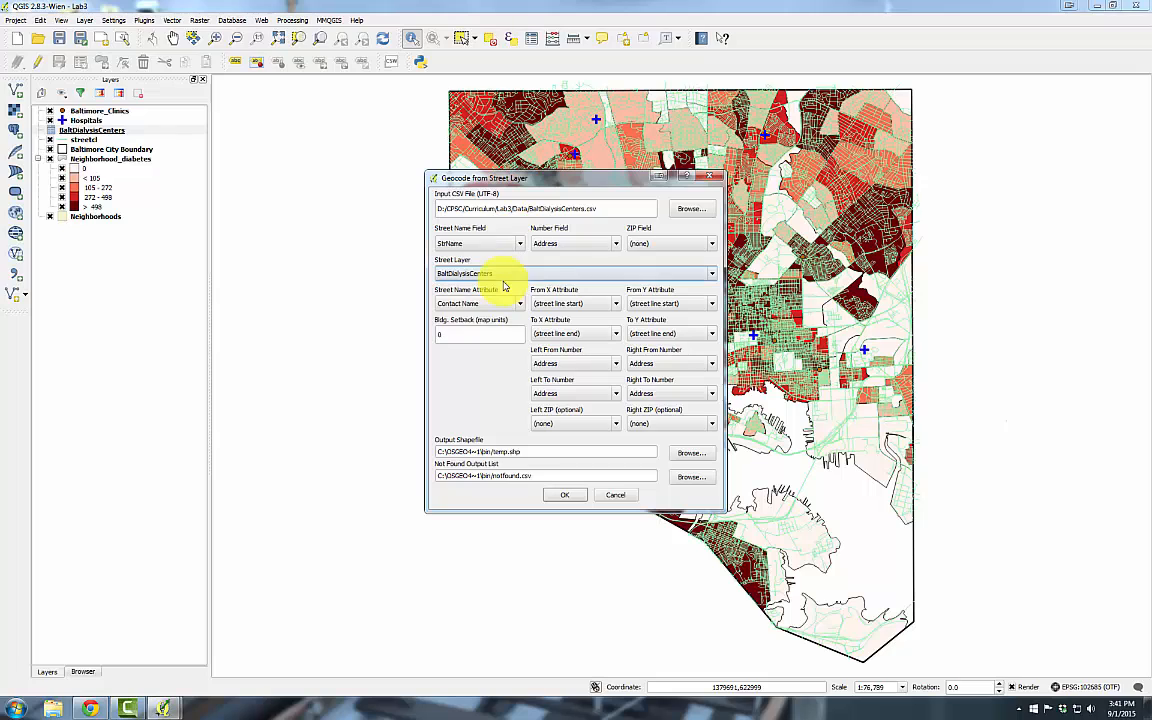
{"action": "left_click", "coordinate": [564, 247]}
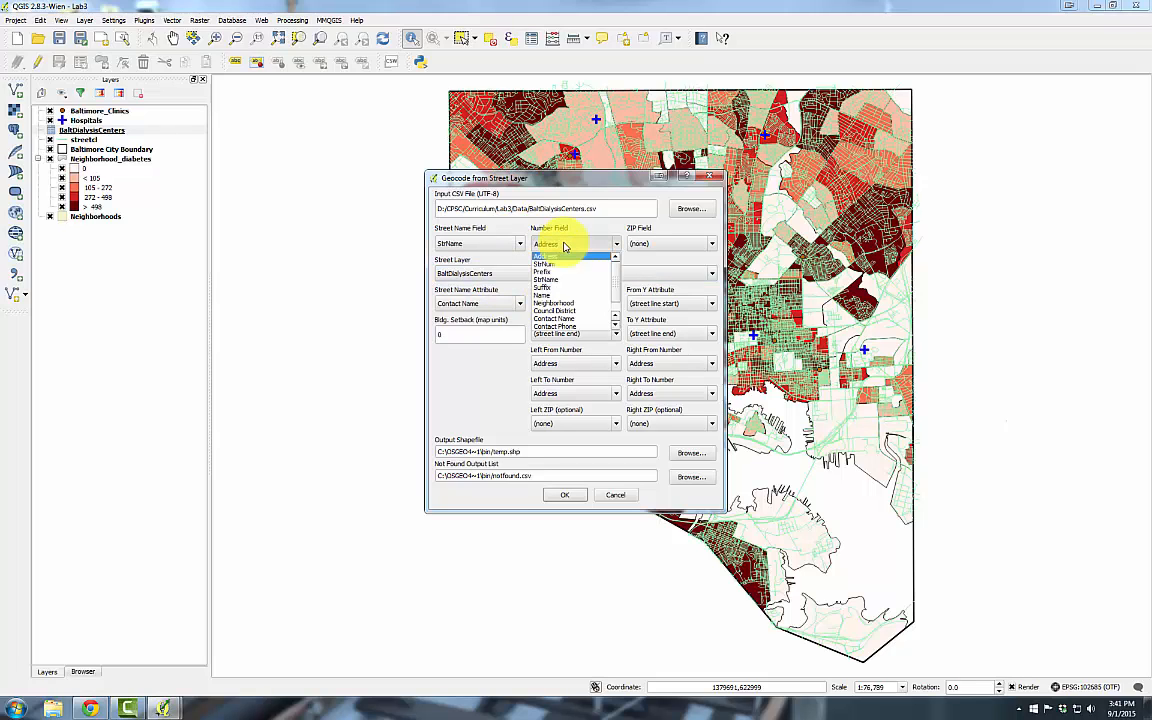
{"action": "left_click", "coordinate": [558, 264]}
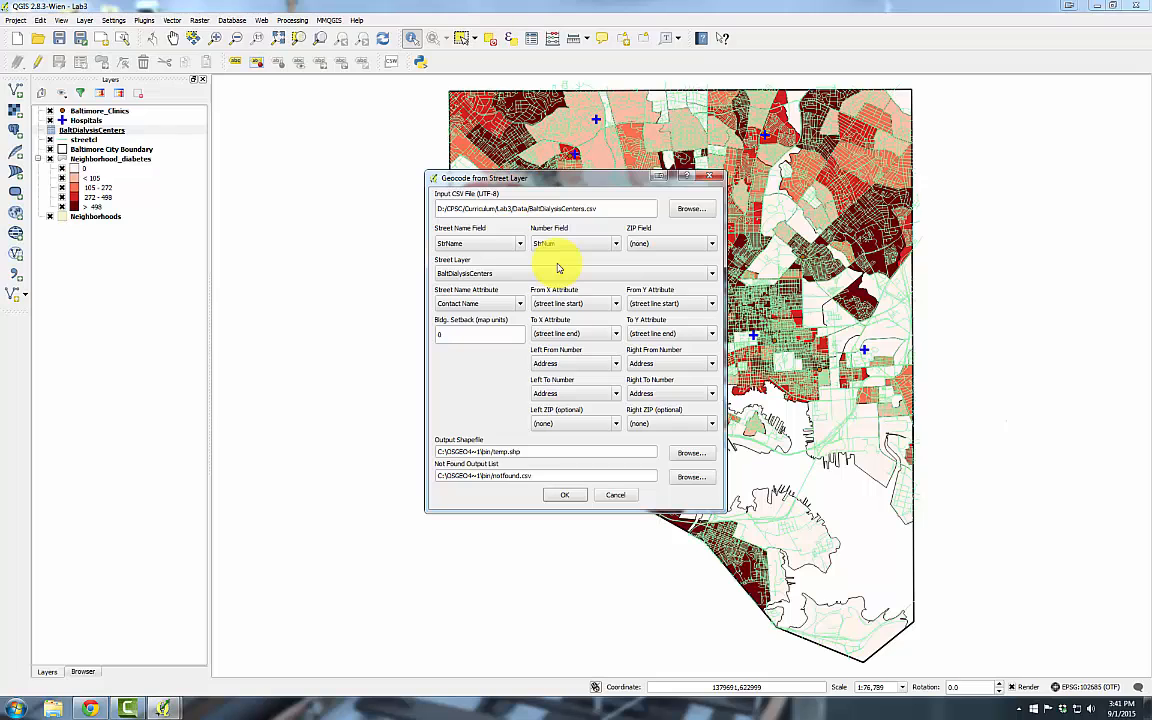
{"action": "left_click", "coordinate": [555, 273]}
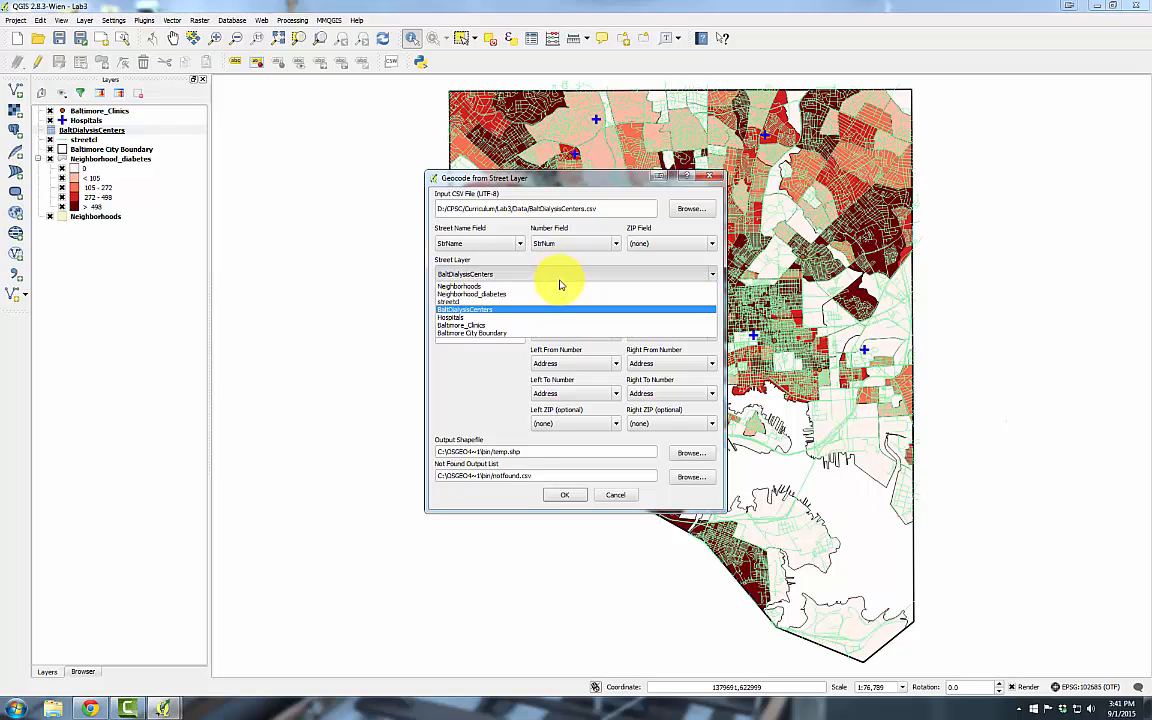
Use streetcl as street layer, FEANME as street name, and FRADDL as left from number
{"action": "left_click", "coordinate": [557, 302]}
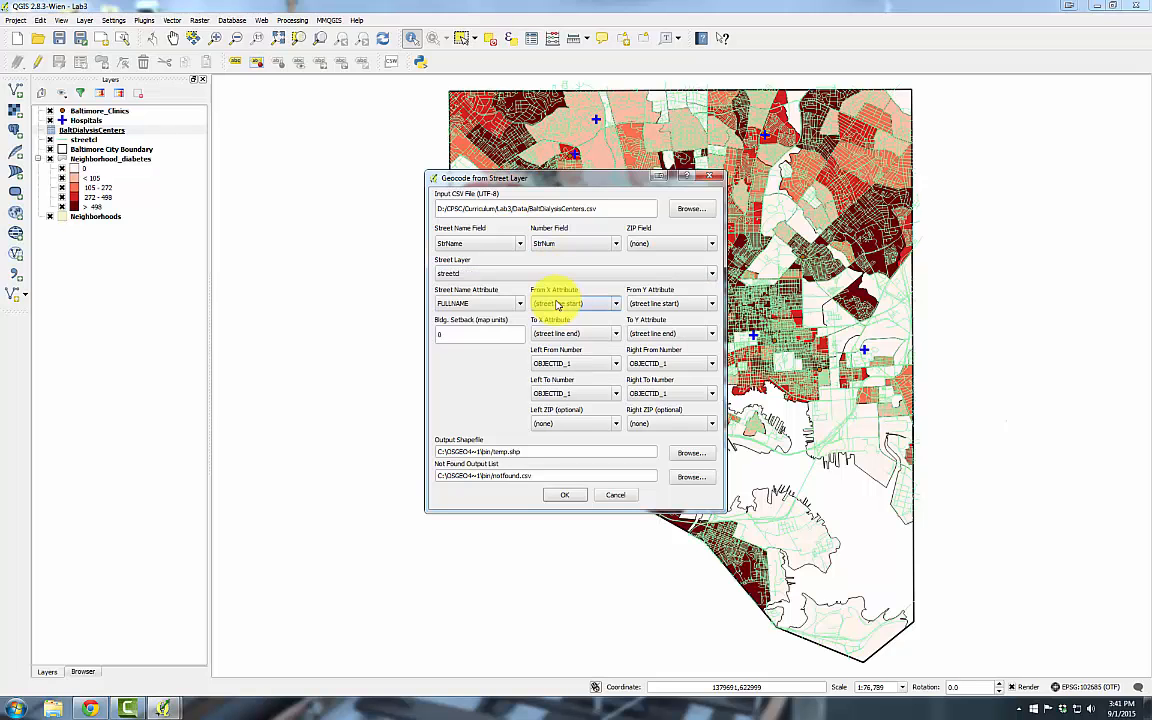
{"action": "left_click", "coordinate": [519, 303]}
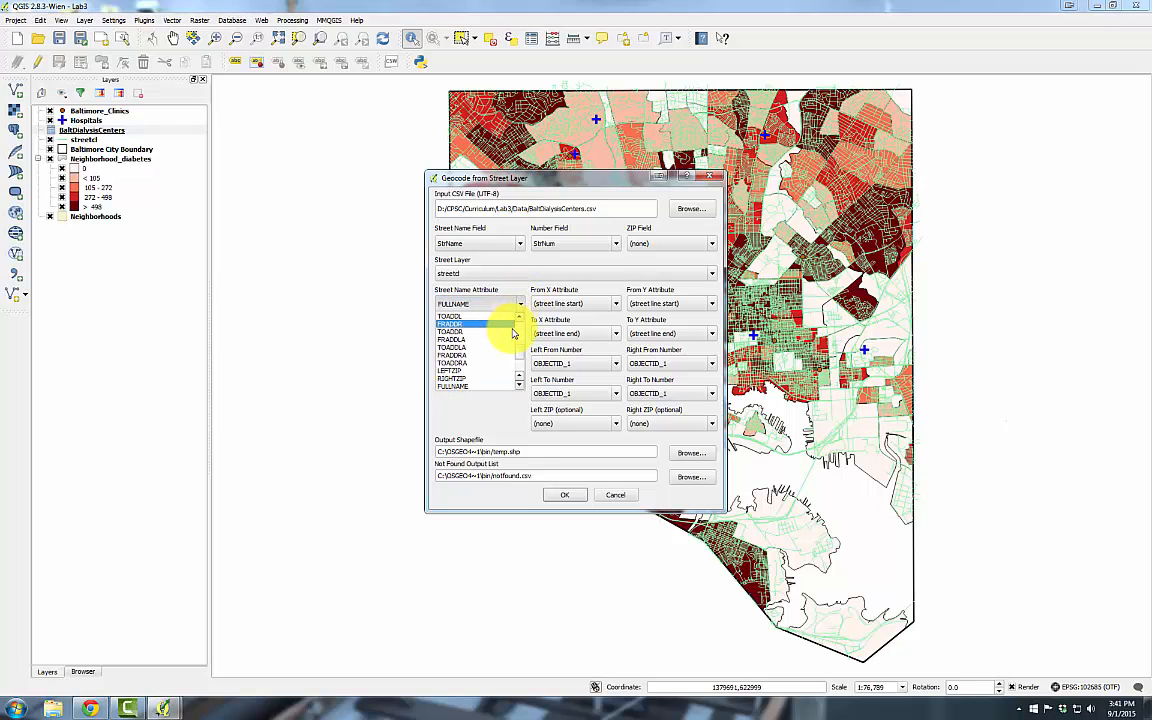
{"action": "scroll", "coordinate": [517, 340], "scroll_direction": "up", "scroll_amount": 3}
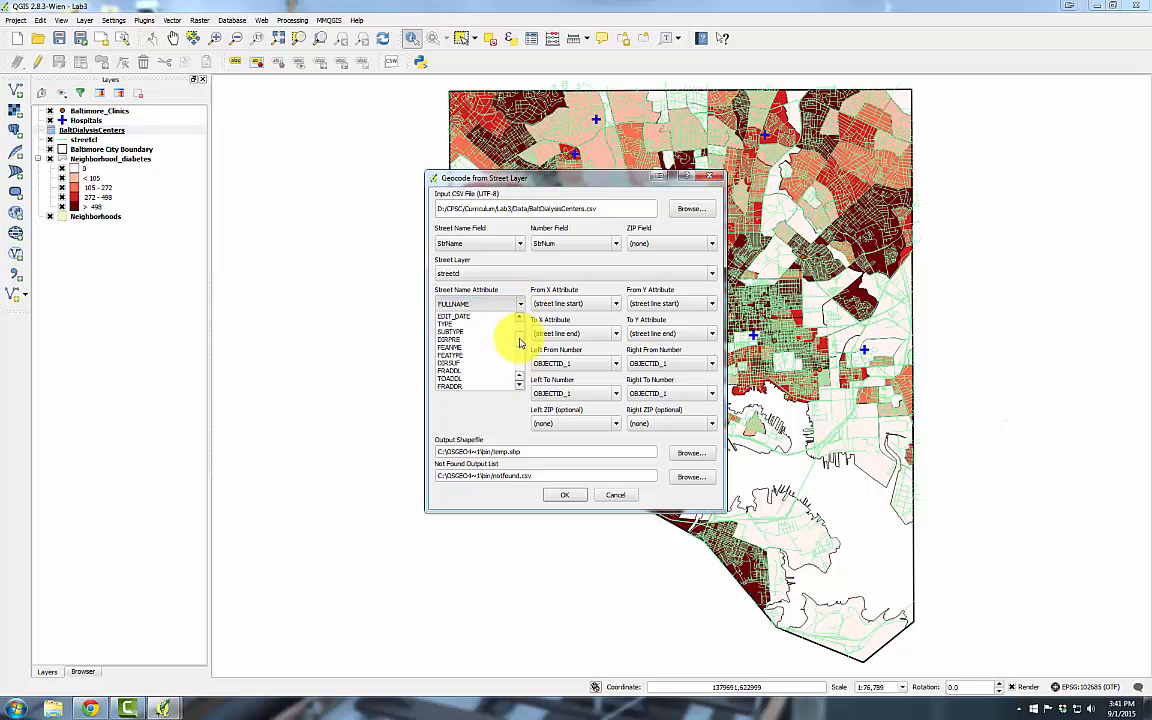
{"action": "left_click", "coordinate": [492, 347]}
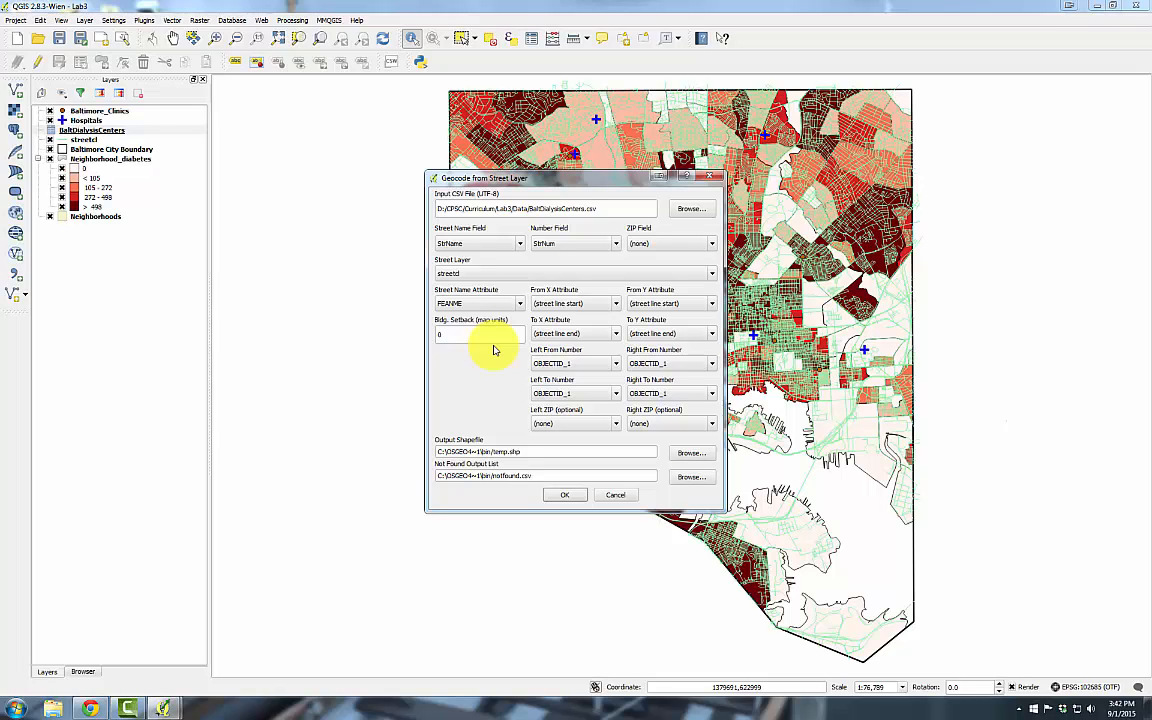
{"action": "left_click", "coordinate": [590, 363]}
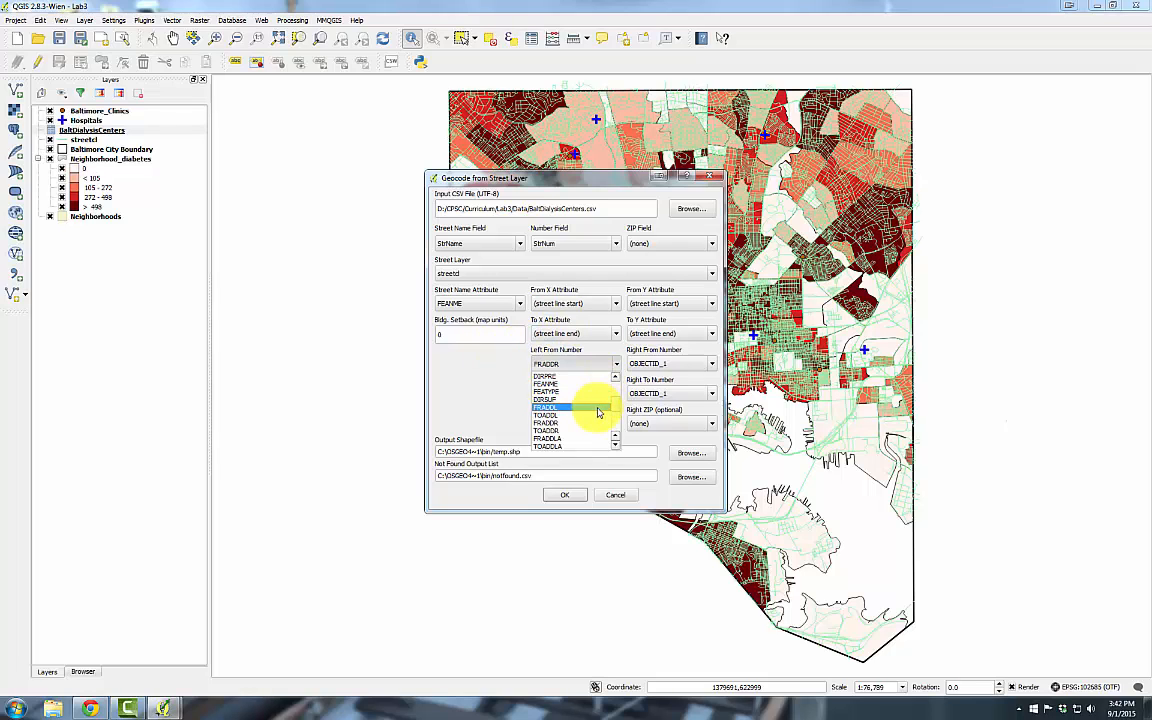
{"action": "left_click", "coordinate": [598, 412]}
Set Left To Number to TOADDL, Right From/To to FRADDR/TOADDR, and Left ZIP to ZIPCODE
{"action": "left_click", "coordinate": [615, 393]}
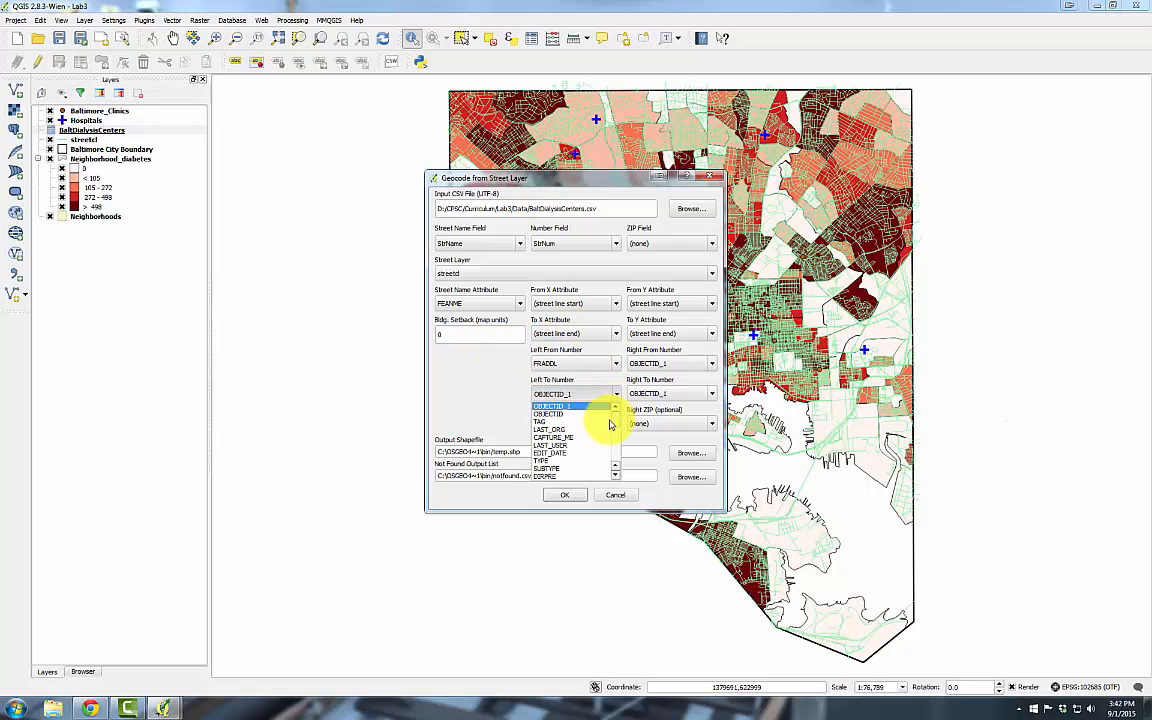
{"action": "scroll", "coordinate": [605, 428], "scroll_direction": "down", "scroll_amount": 4}
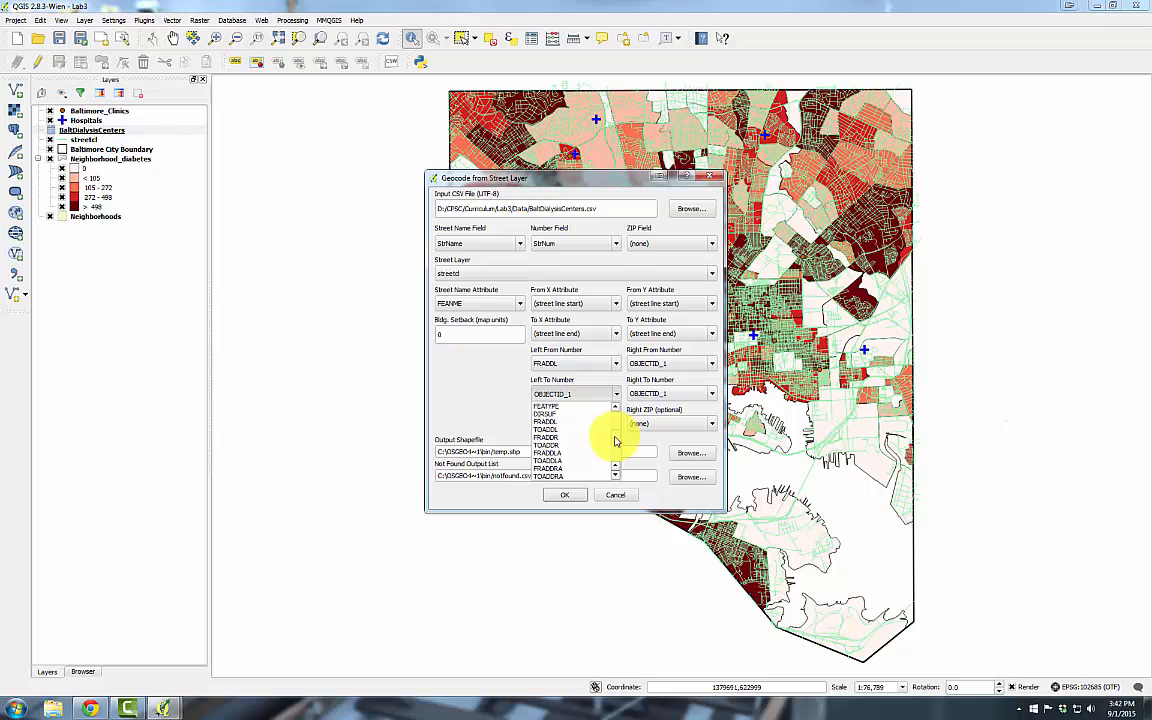
{"action": "left_click", "coordinate": [597, 430]}
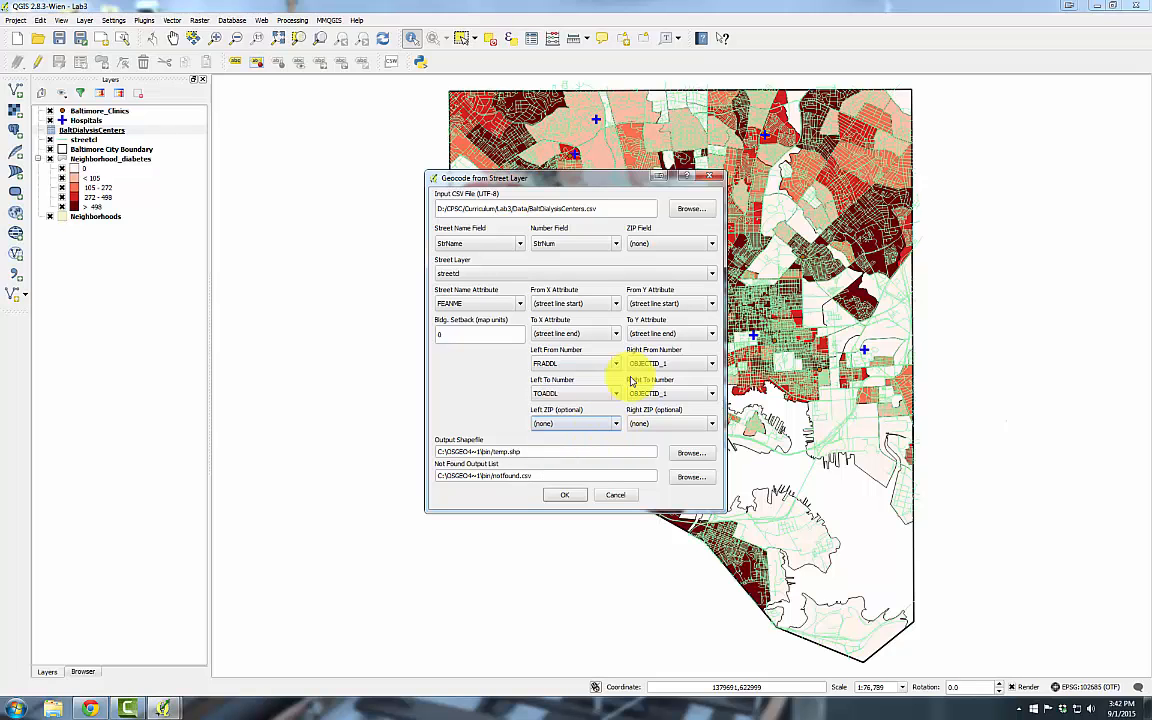
{"action": "left_click", "coordinate": [711, 365]}
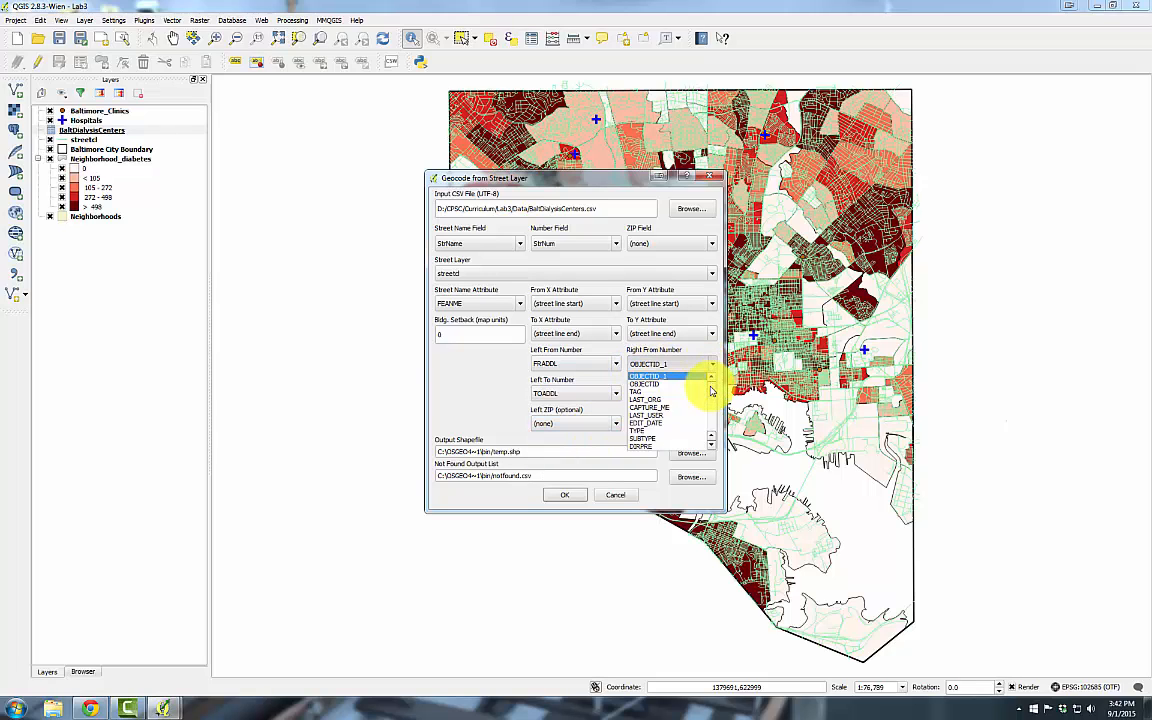
{"action": "scroll", "coordinate": [700, 400], "scroll_direction": "down", "scroll_amount": 4}
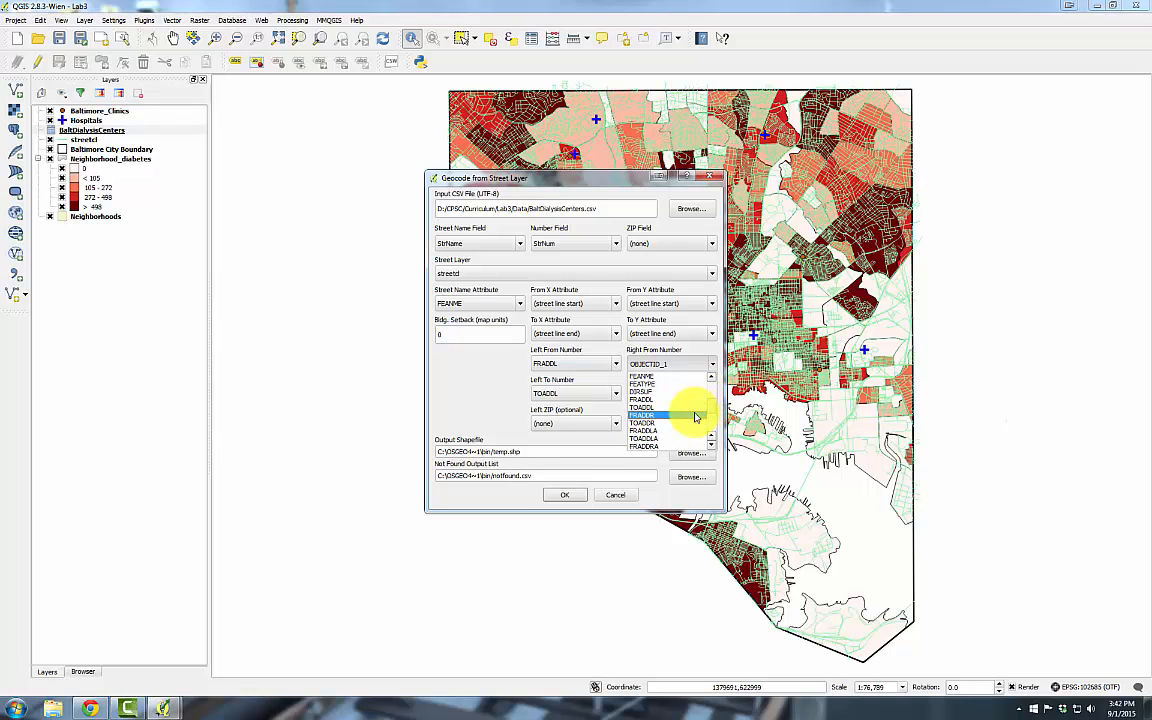
{"action": "left_click", "coordinate": [698, 415]}
{"action": "left_click", "coordinate": [712, 396]}
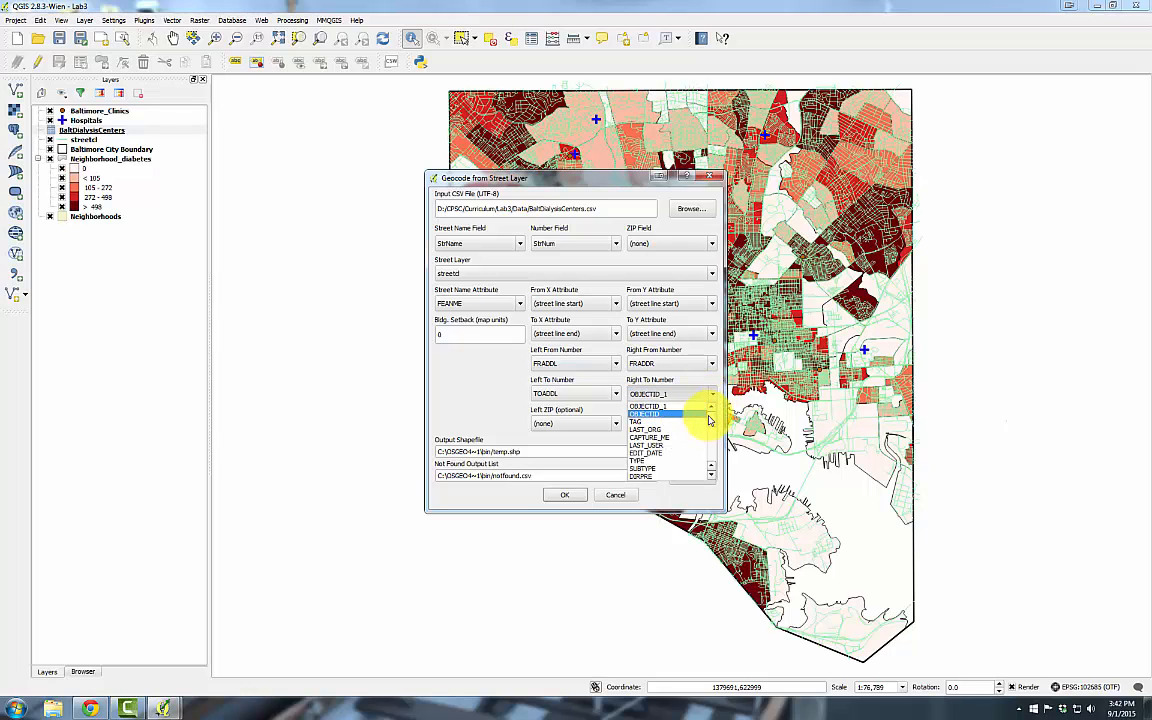
{"action": "scroll", "coordinate": [705, 425], "scroll_direction": "down", "scroll_amount": 4}
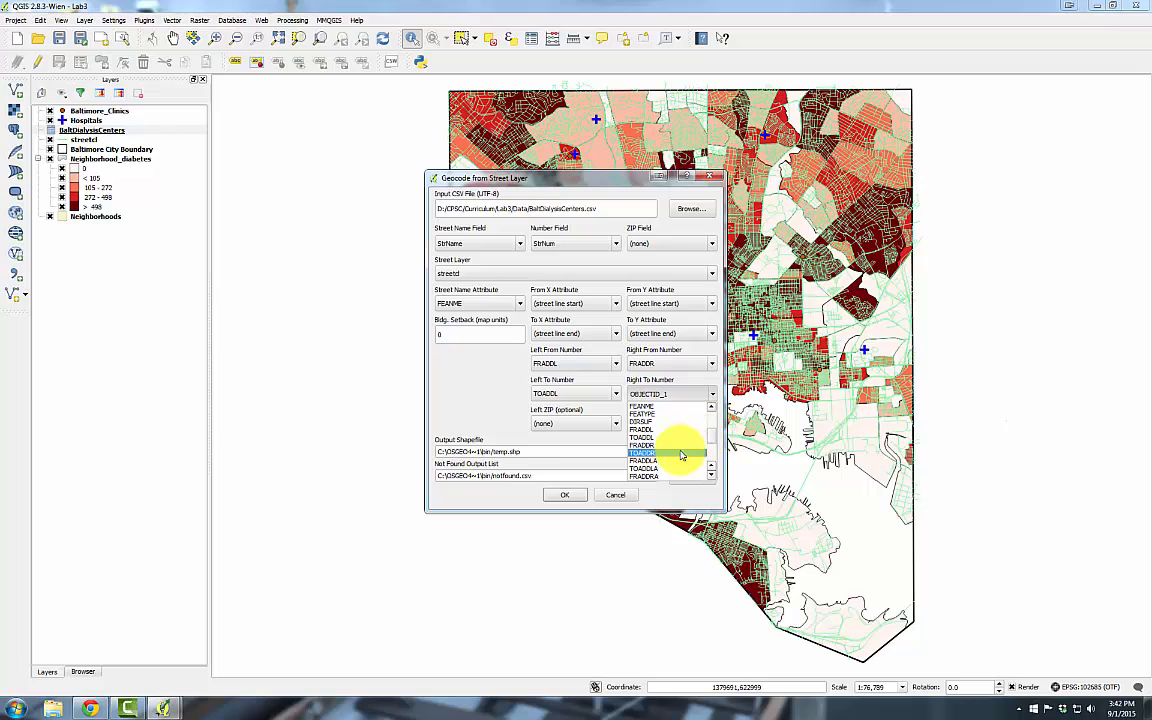
{"action": "left_click", "coordinate": [682, 455]}
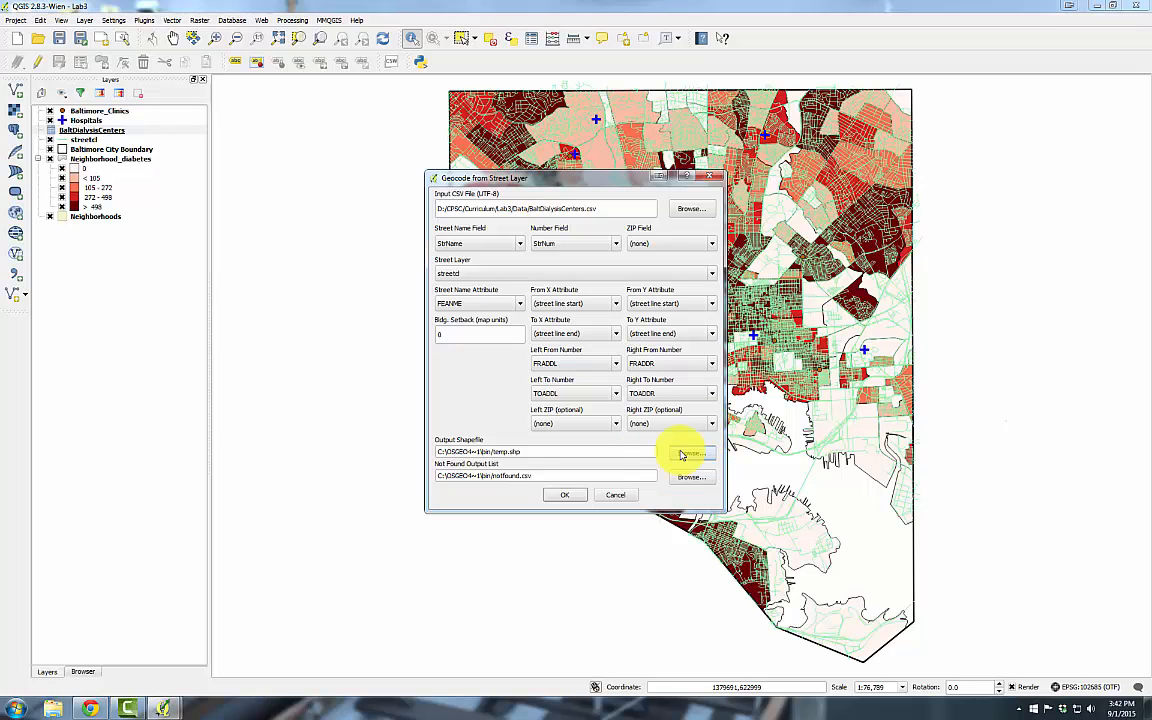
{"action": "left_click", "coordinate": [616, 428]}
{"action": "left_click", "coordinate": [599, 506]}
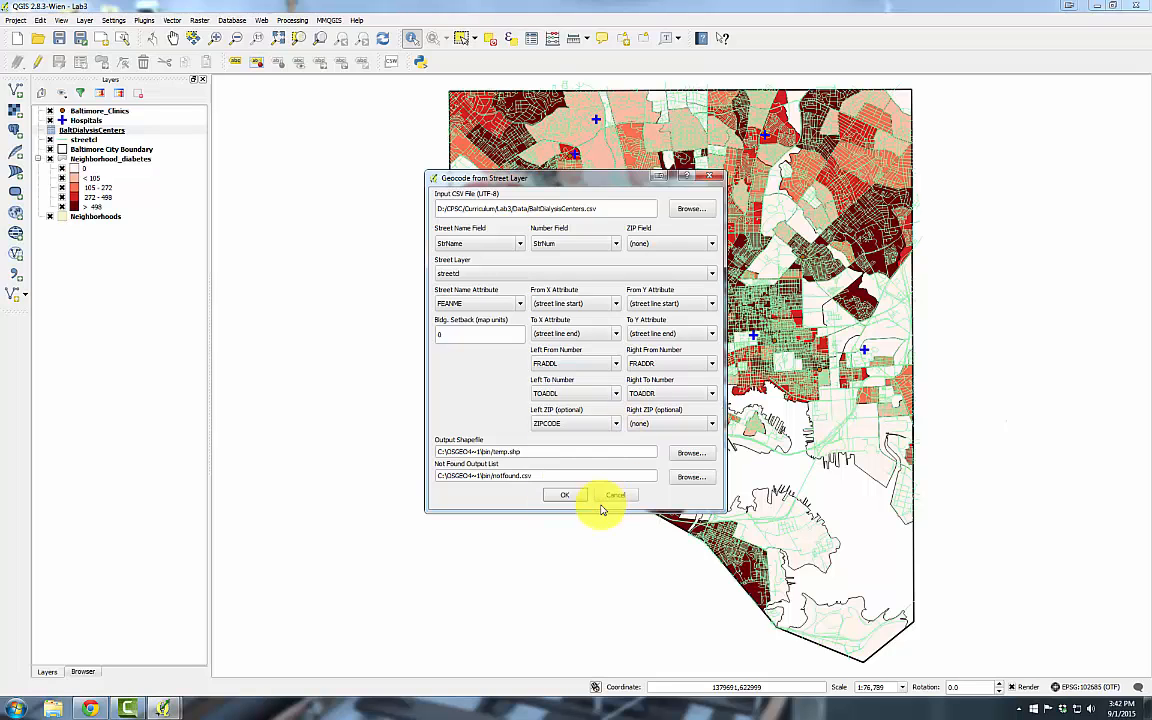
Set the geocoding output shapefile to DialysisCenters.shp
{"action": "left_click", "coordinate": [690, 455]}
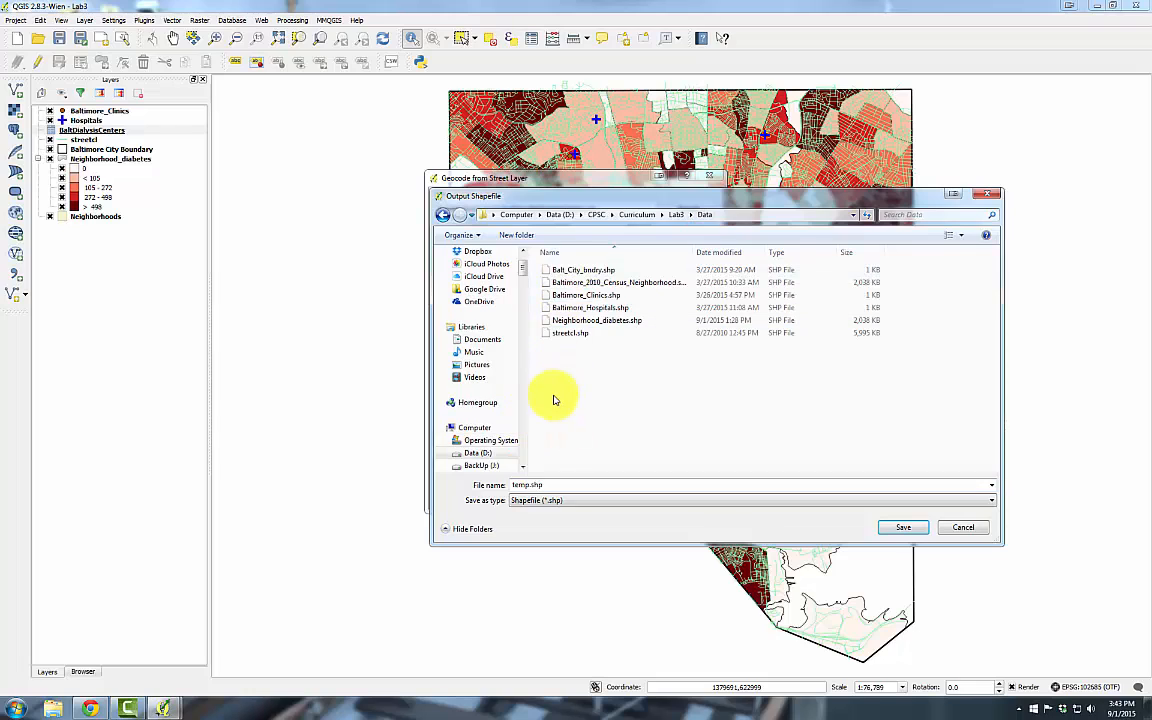
{"action": "left_click_drag", "start_coordinate": [528, 485], "coordinate": [501, 483]}
{"action": "type", "text": "Dial"}
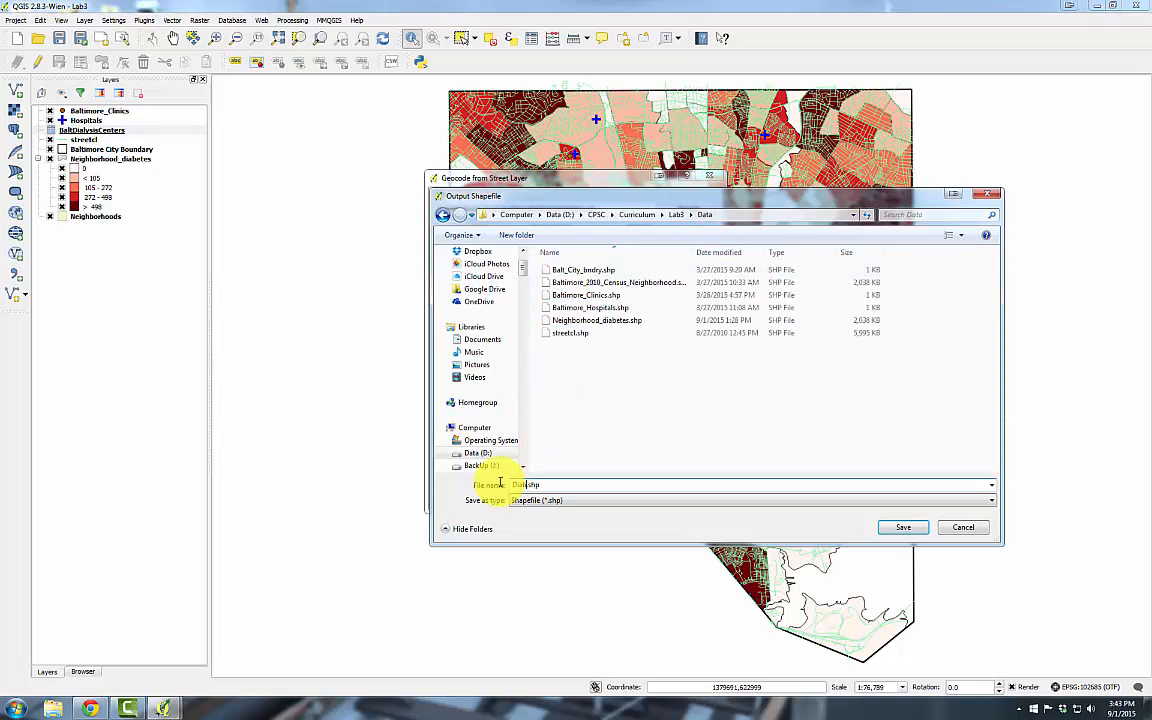
{"action": "type", "text": "ysisCenters"}
{"action": "key", "text": "Return"}
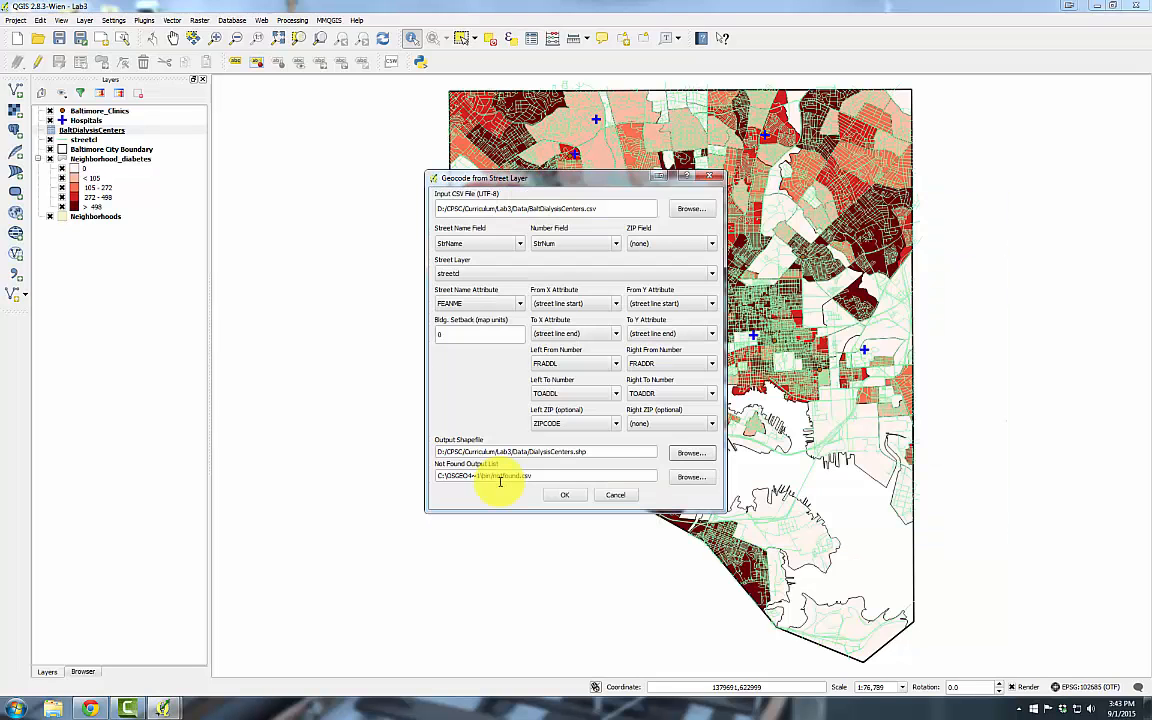
Save unmatched addresses to DialysisCenters_notFound and run the geocoding
{"action": "left_click", "coordinate": [681, 479]}
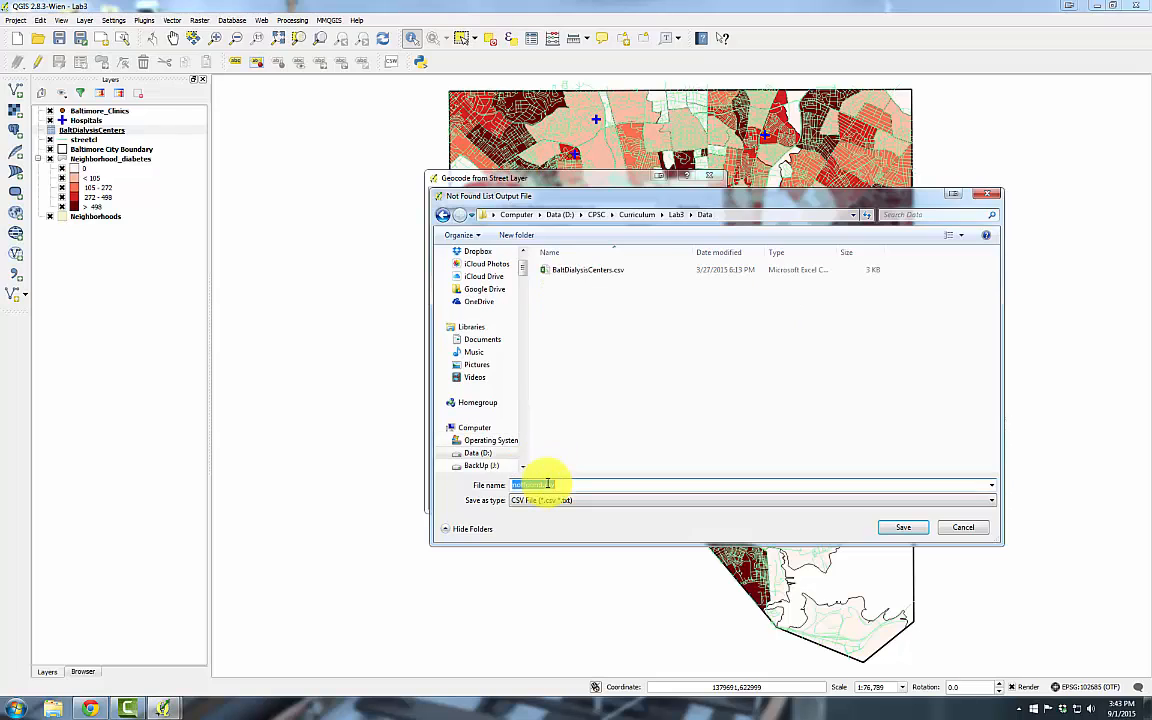
{"action": "type", "text": "Dialys"}
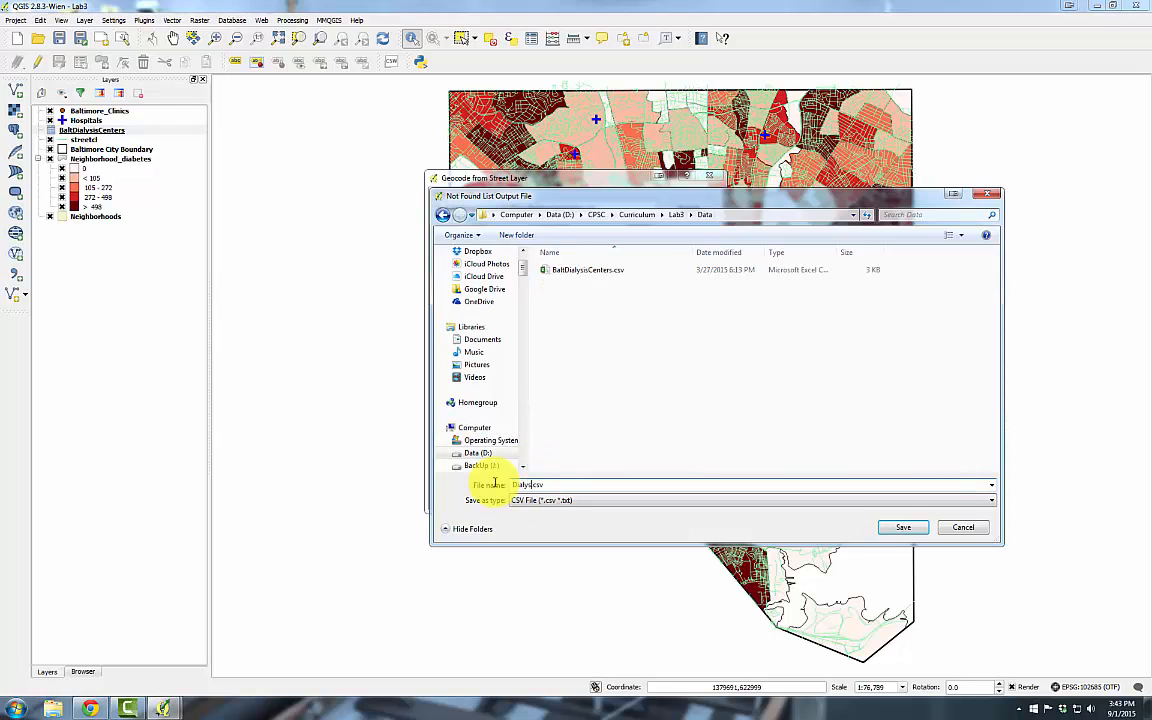
{"action": "type", "text": "isCenters_notFound"}
{"action": "left_click", "coordinate": [903, 527]}
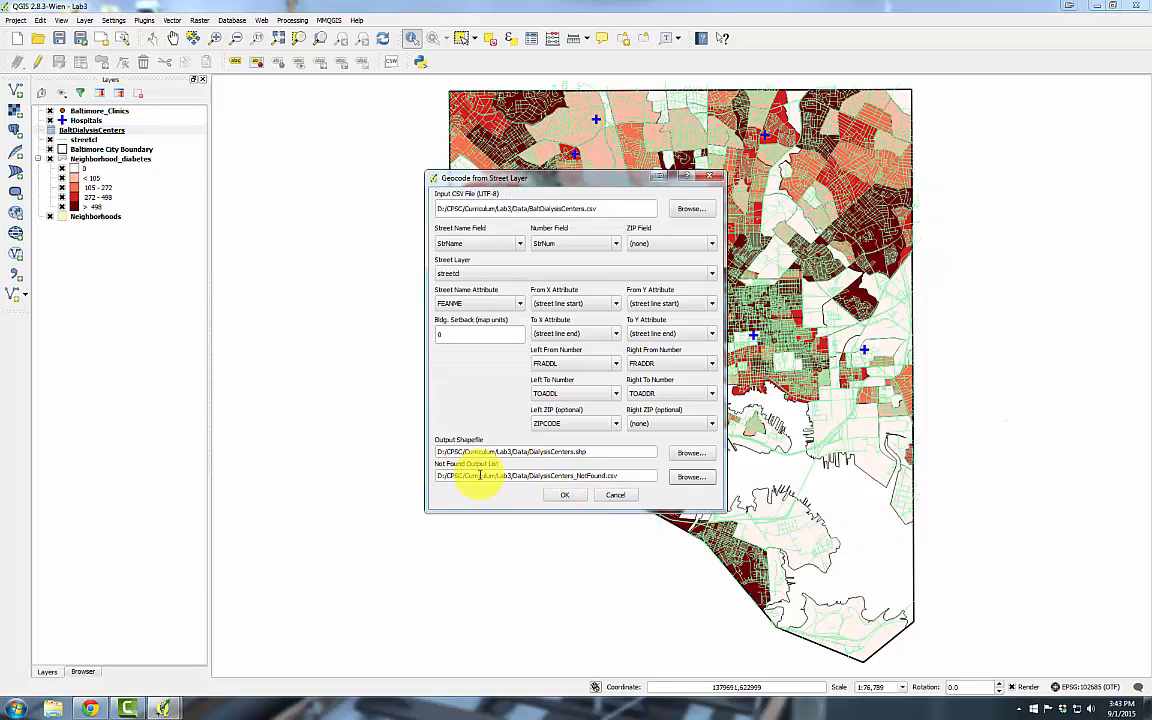
{"action": "left_click", "coordinate": [563, 500]}
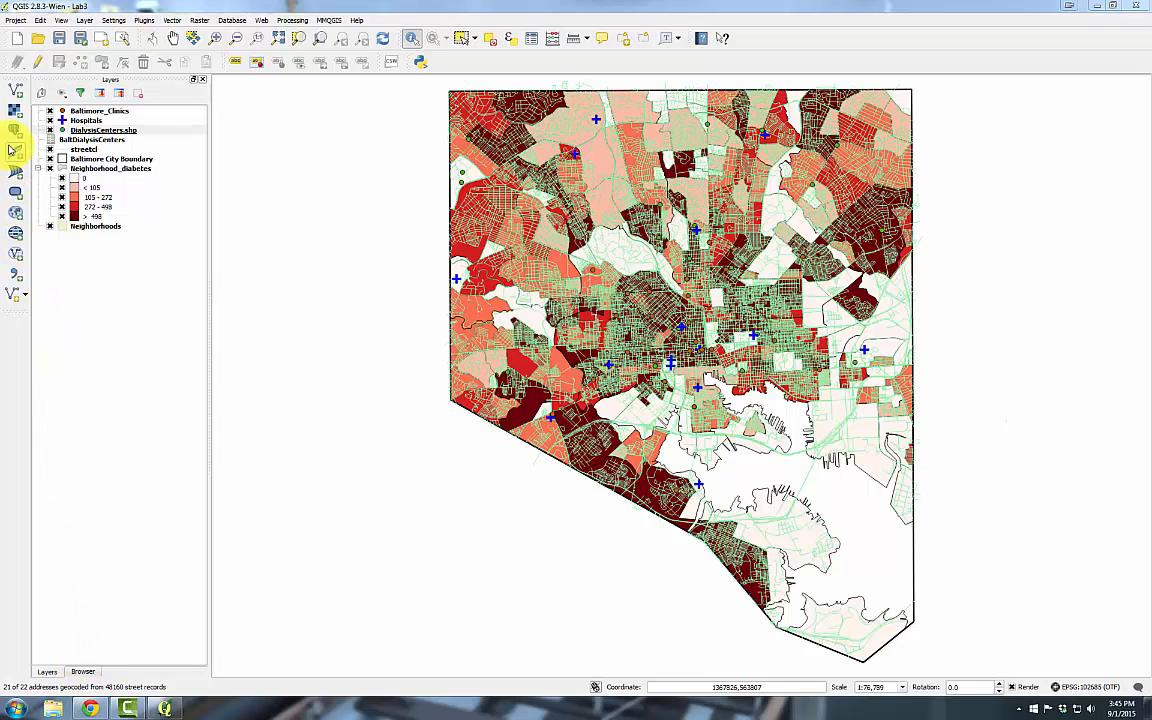
Add DialysisCenters_NotFound.csv to the map as a vector layer
{"action": "left_click", "coordinate": [16, 93]}
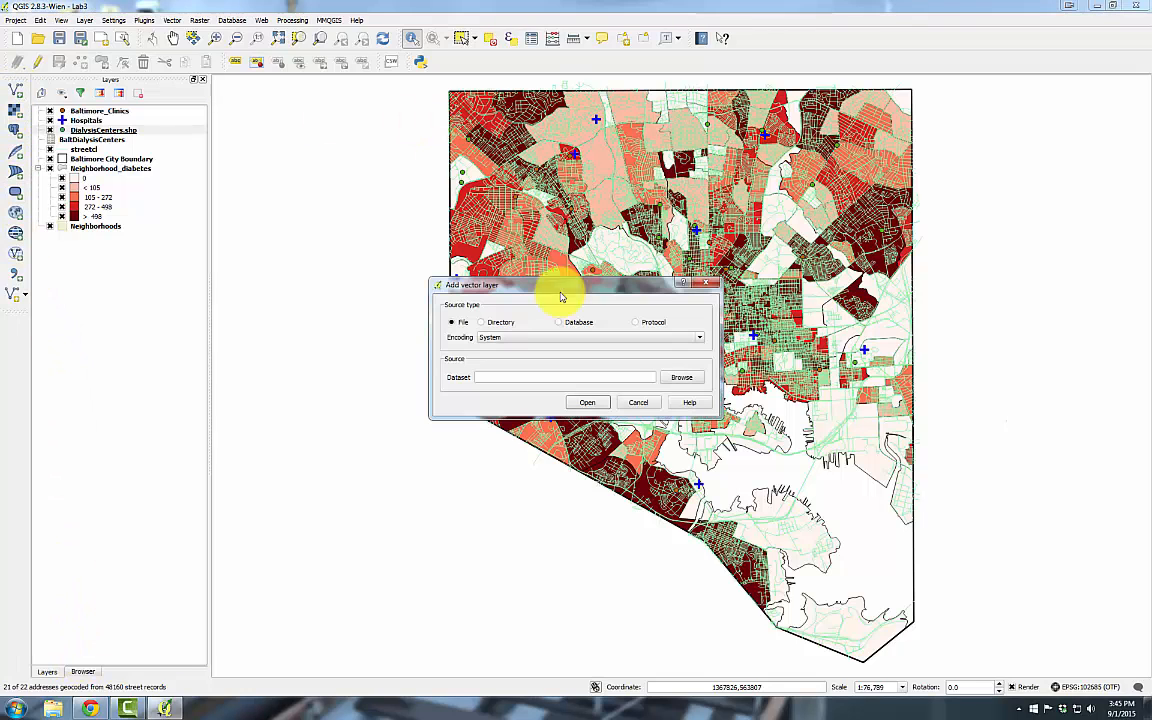
{"action": "left_click", "coordinate": [677, 379]}
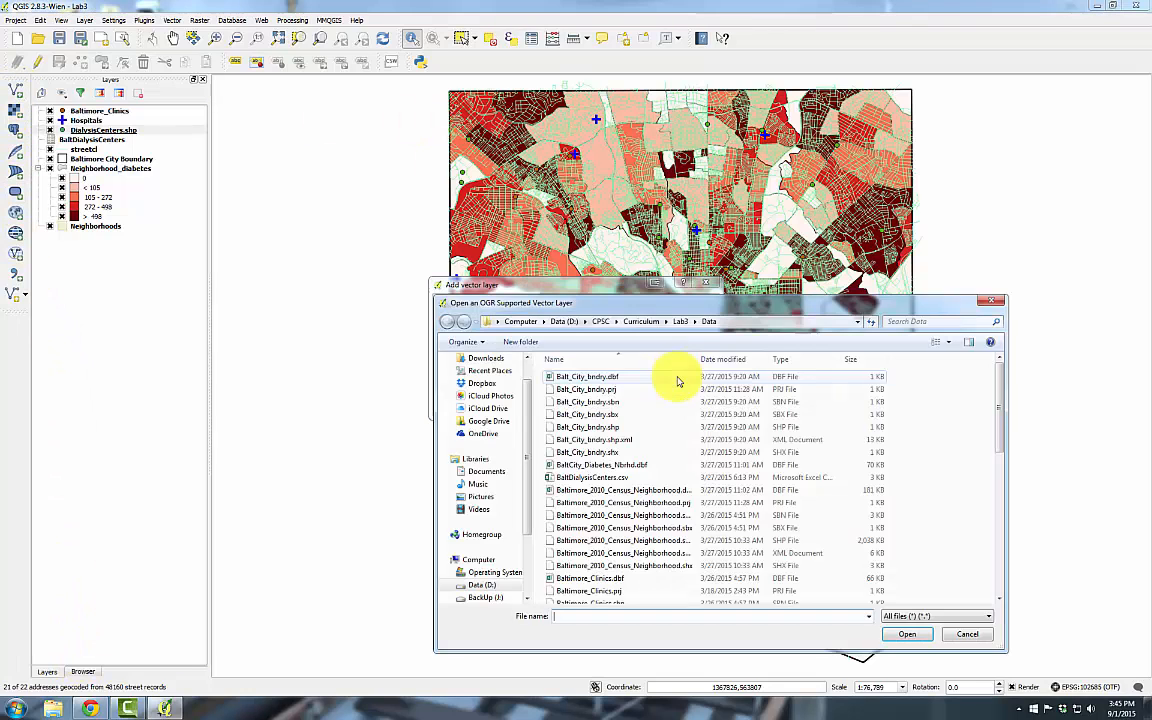
{"action": "left_click", "coordinate": [627, 487]}
{"action": "scroll", "coordinate": [612, 455], "scroll_direction": "down", "scroll_amount": 5}
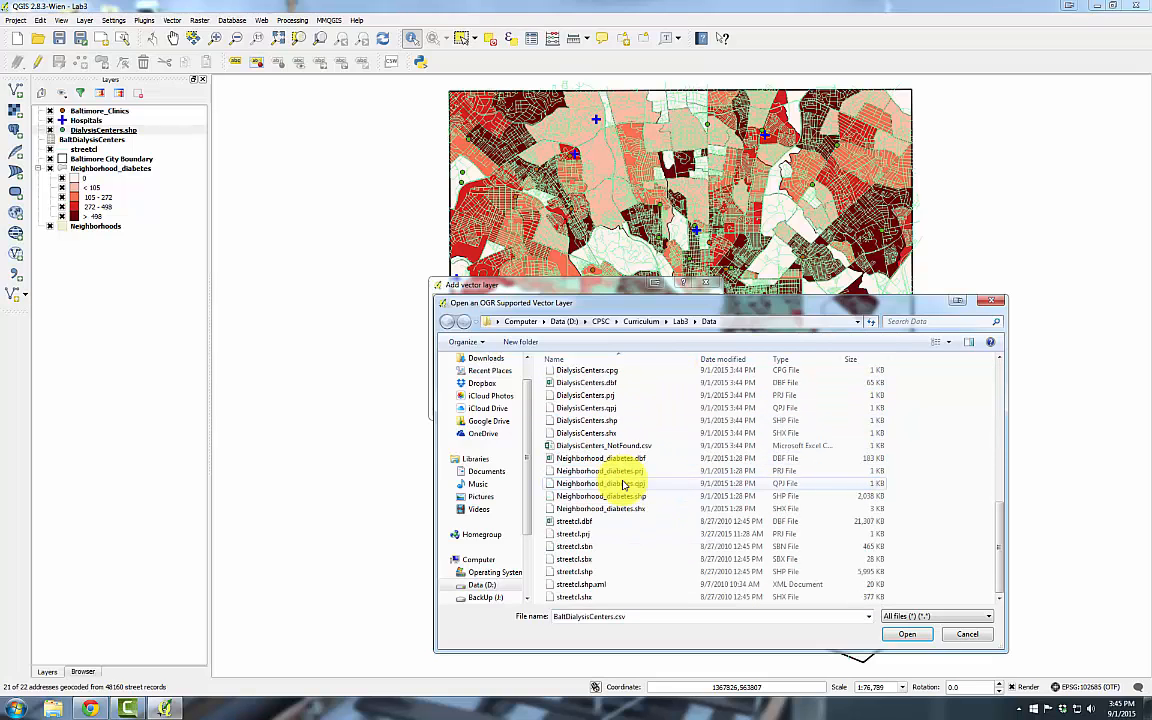
{"action": "left_click", "coordinate": [904, 634]}
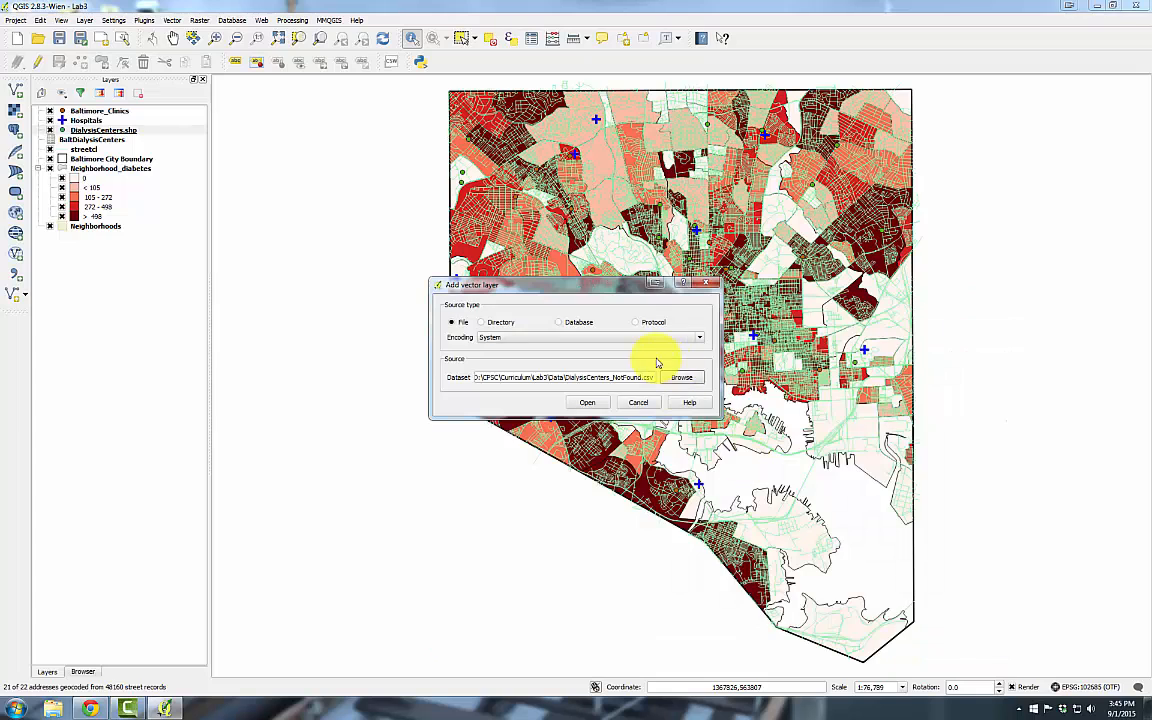
{"action": "left_click", "coordinate": [587, 402]}
Review the not-found layer's attribute table showing the one unmatched address
{"action": "right_click", "coordinate": [73, 133]}
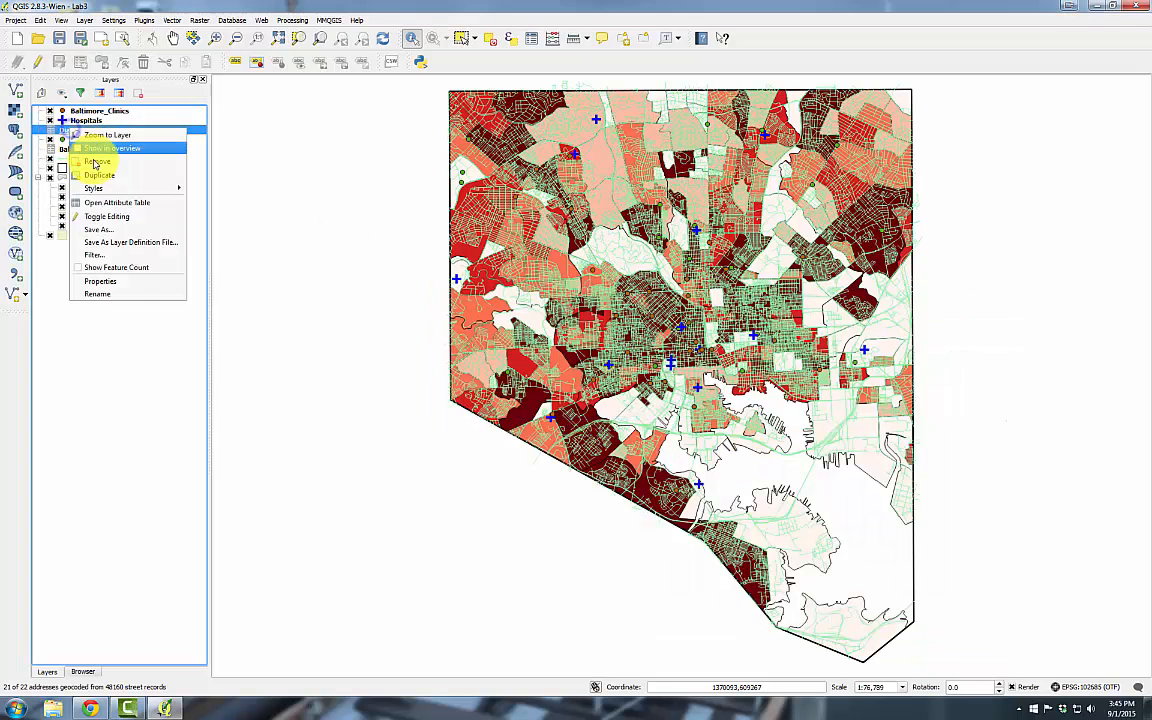
{"action": "left_click", "coordinate": [100, 203]}
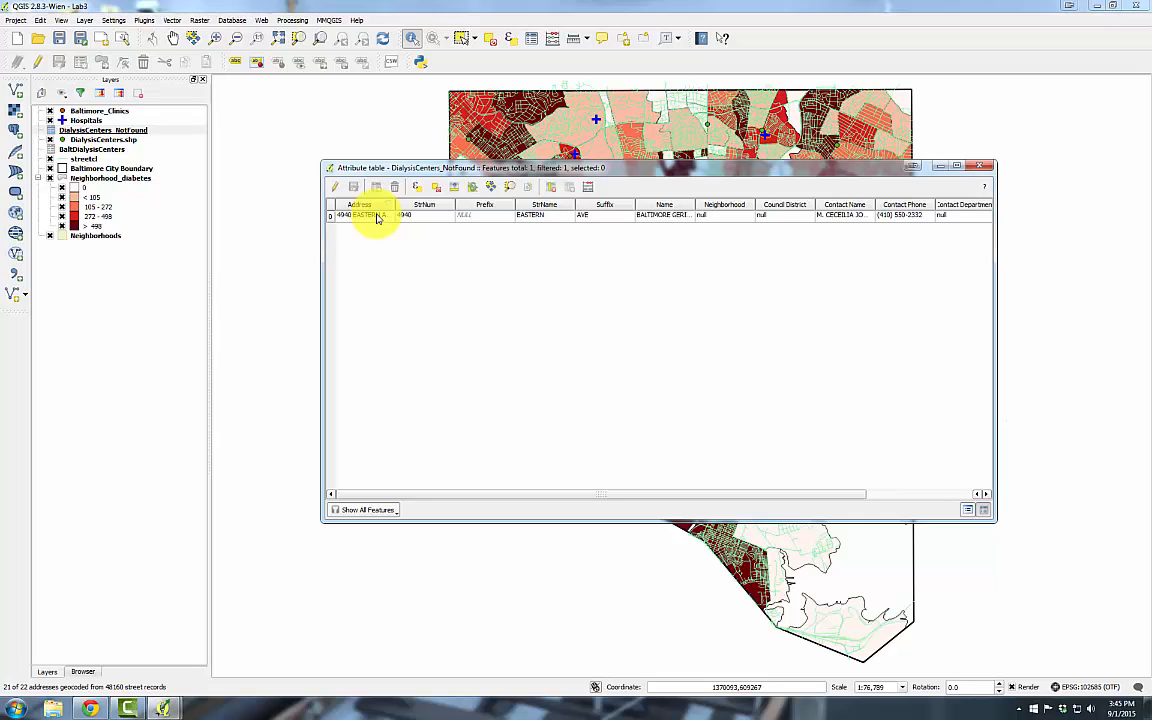
{"action": "left_click", "coordinate": [980, 167]}
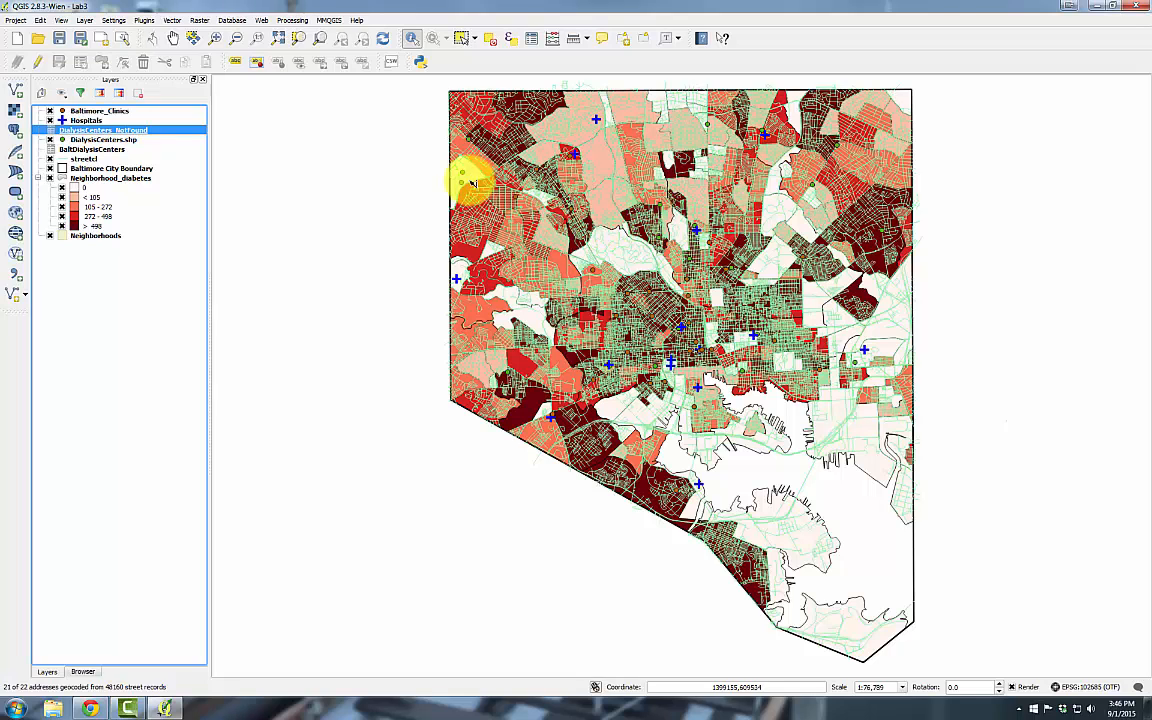
Remove the DialysisCenters_NotFound and BaltDialysisCenters layers, leaving DialysisCenters.shp selected
{"action": "right_click", "coordinate": [135, 128]}
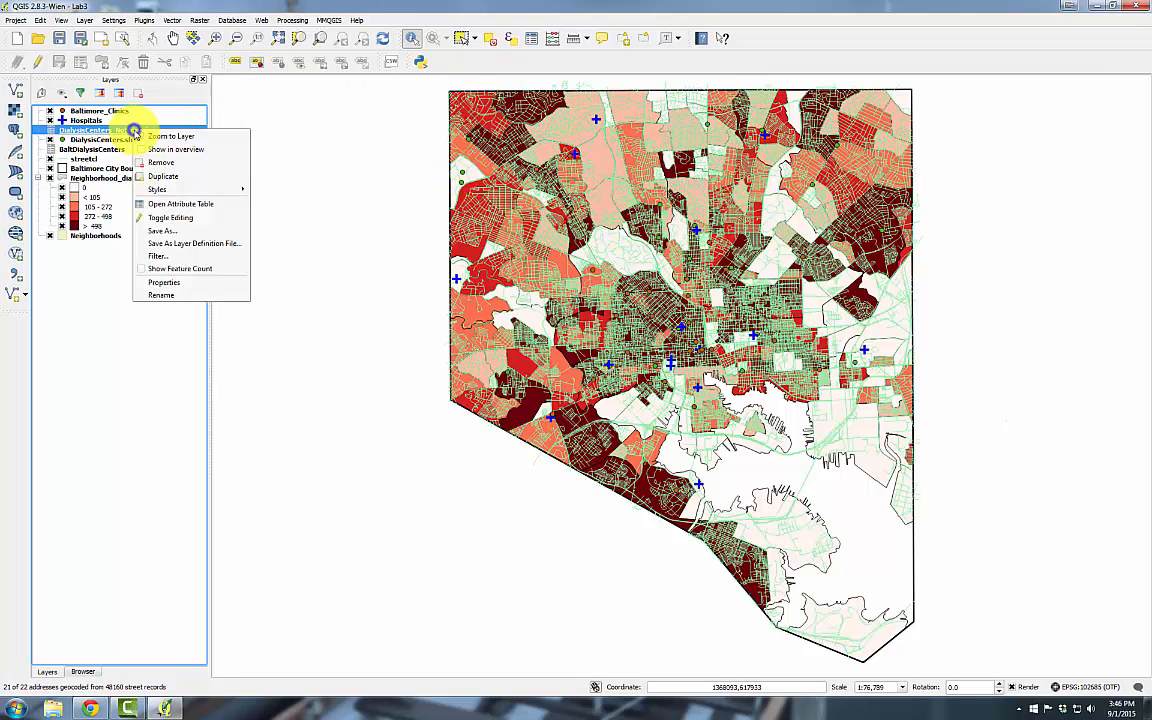
{"action": "left_click", "coordinate": [139, 158]}
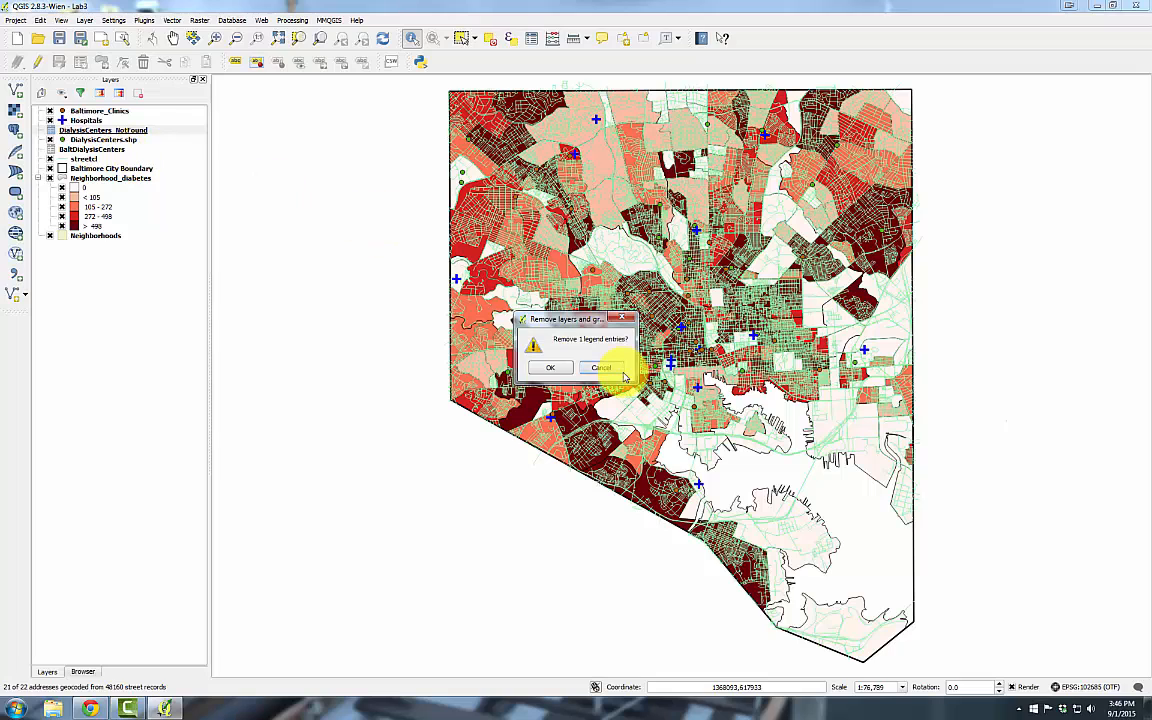
{"action": "left_click", "coordinate": [548, 366]}
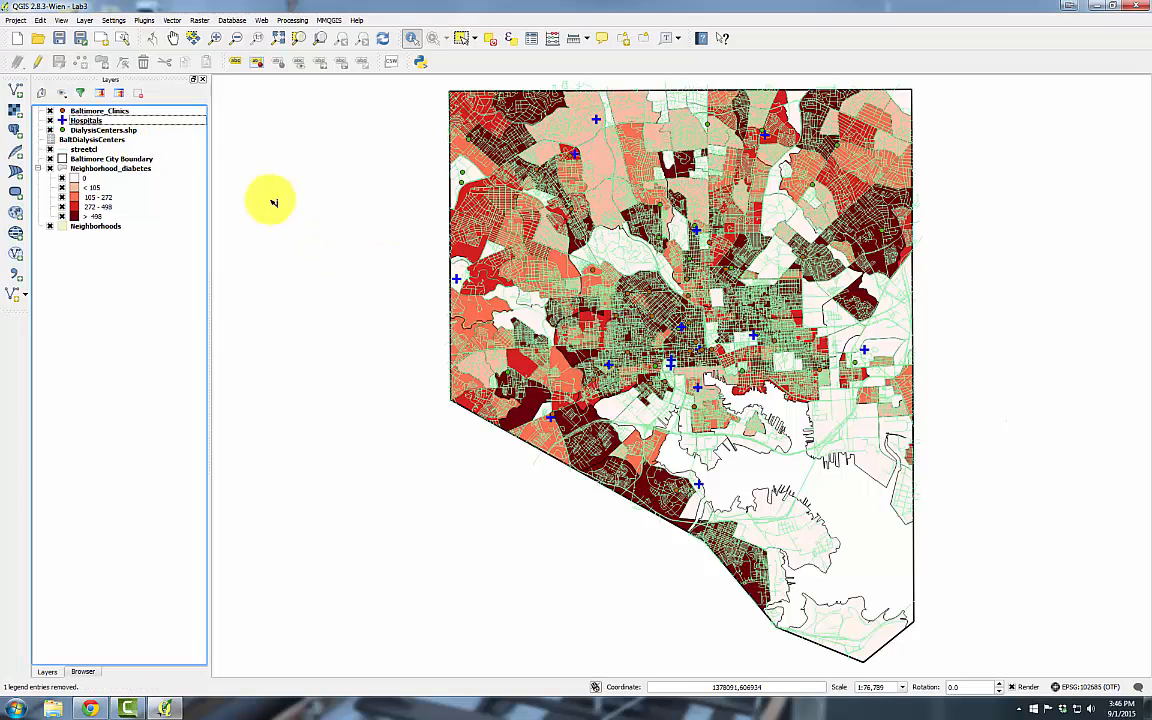
{"action": "right_click", "coordinate": [82, 140]}
{"action": "left_click", "coordinate": [107, 174]}
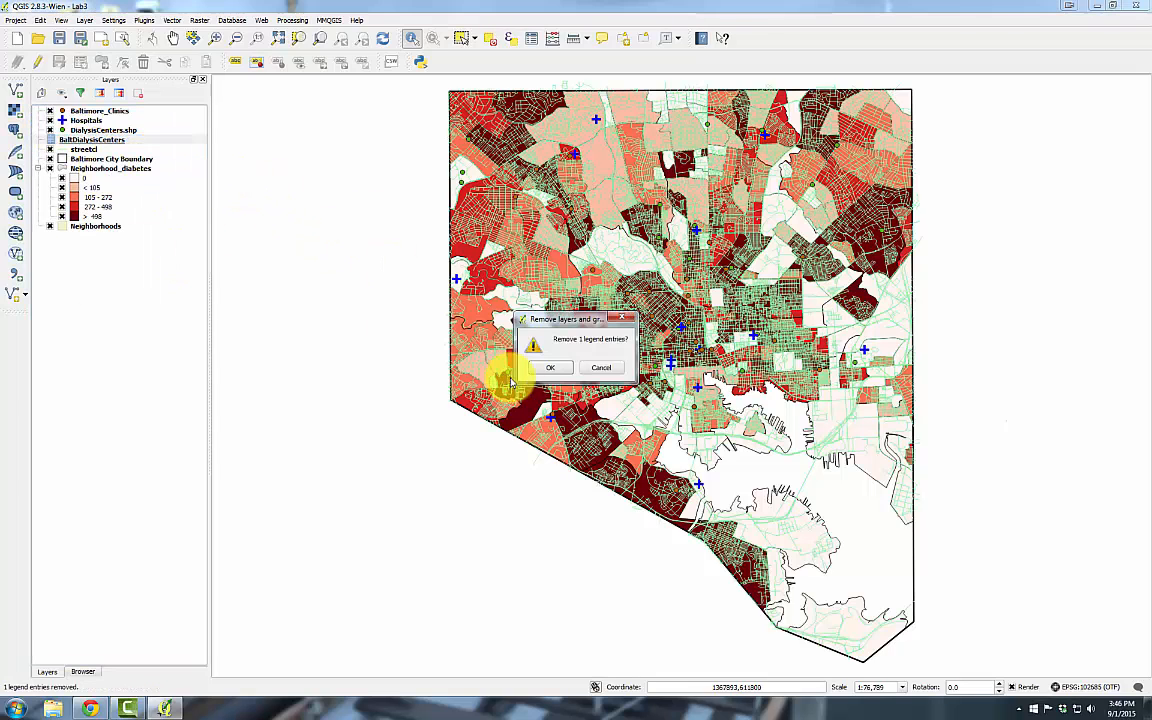
{"action": "left_click", "coordinate": [541, 372]}
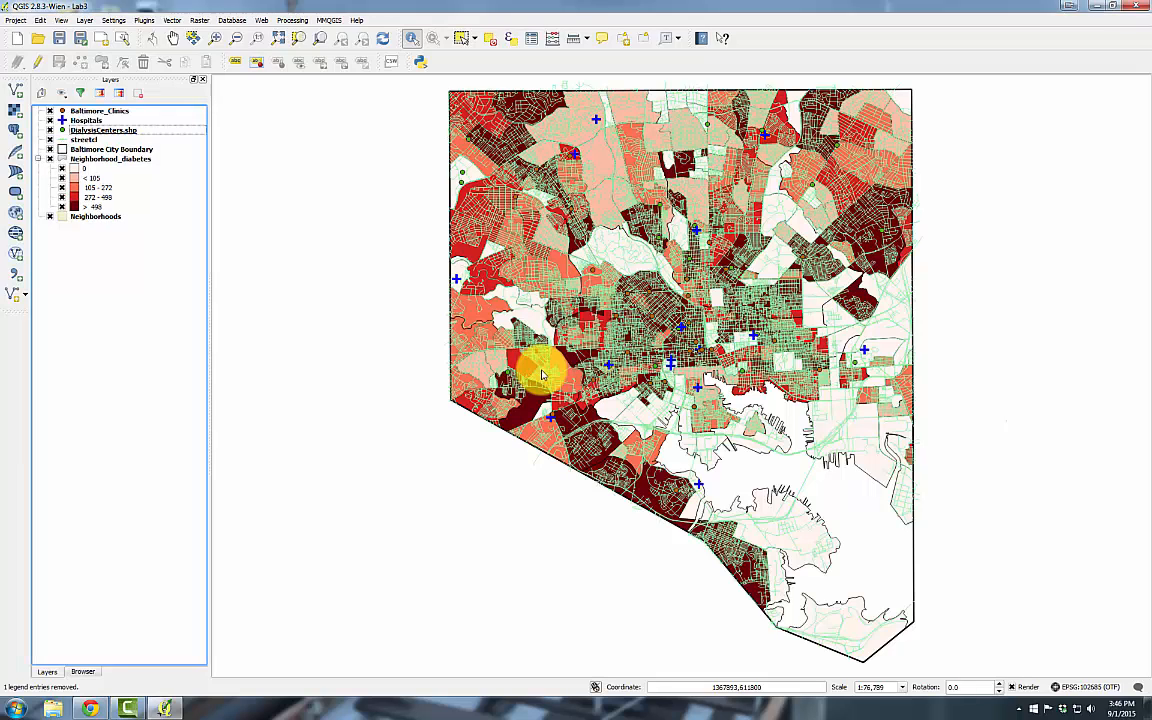
{"action": "left_click", "coordinate": [82, 131]}
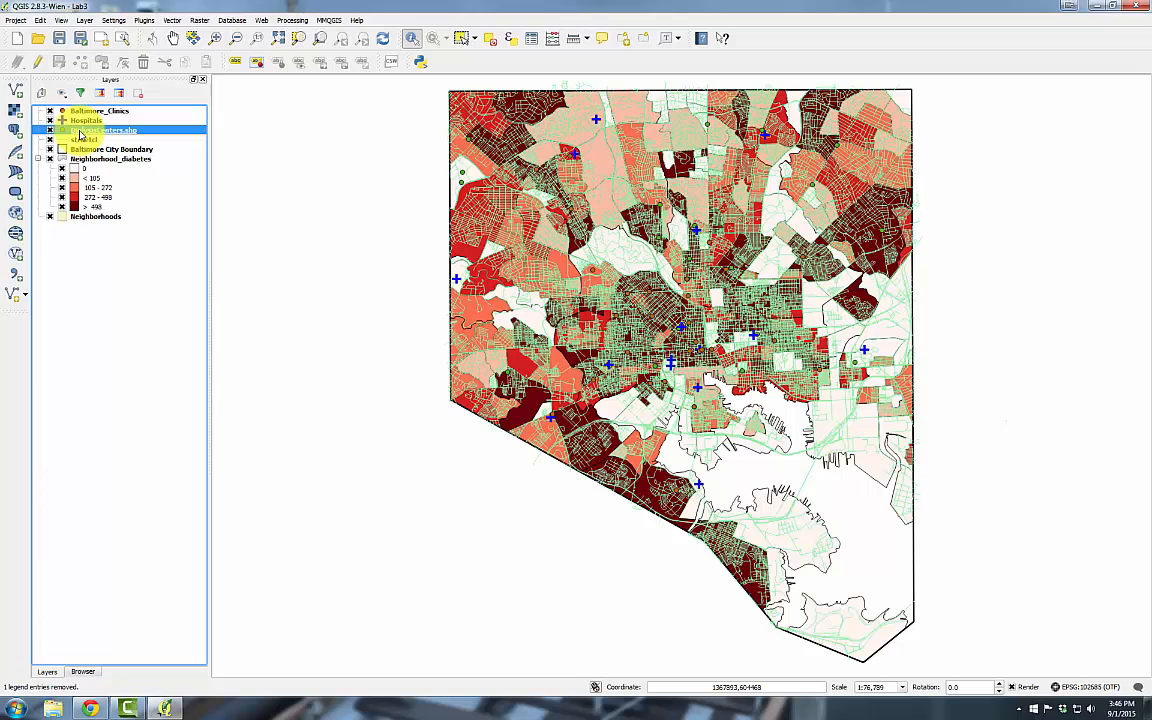
Draw DialysisCenters.shp as light-orange size-4 star markers and hide the streetcl layer
{"action": "double_click", "coordinate": [82, 132]}
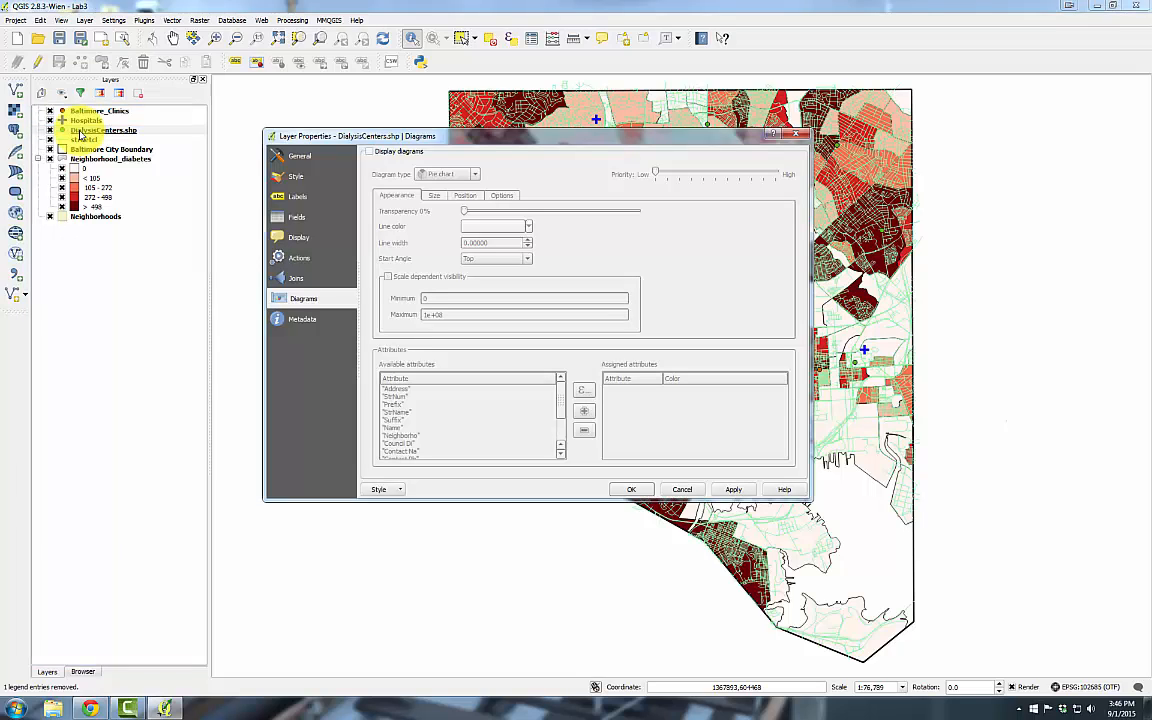
{"action": "left_click", "coordinate": [303, 176]}
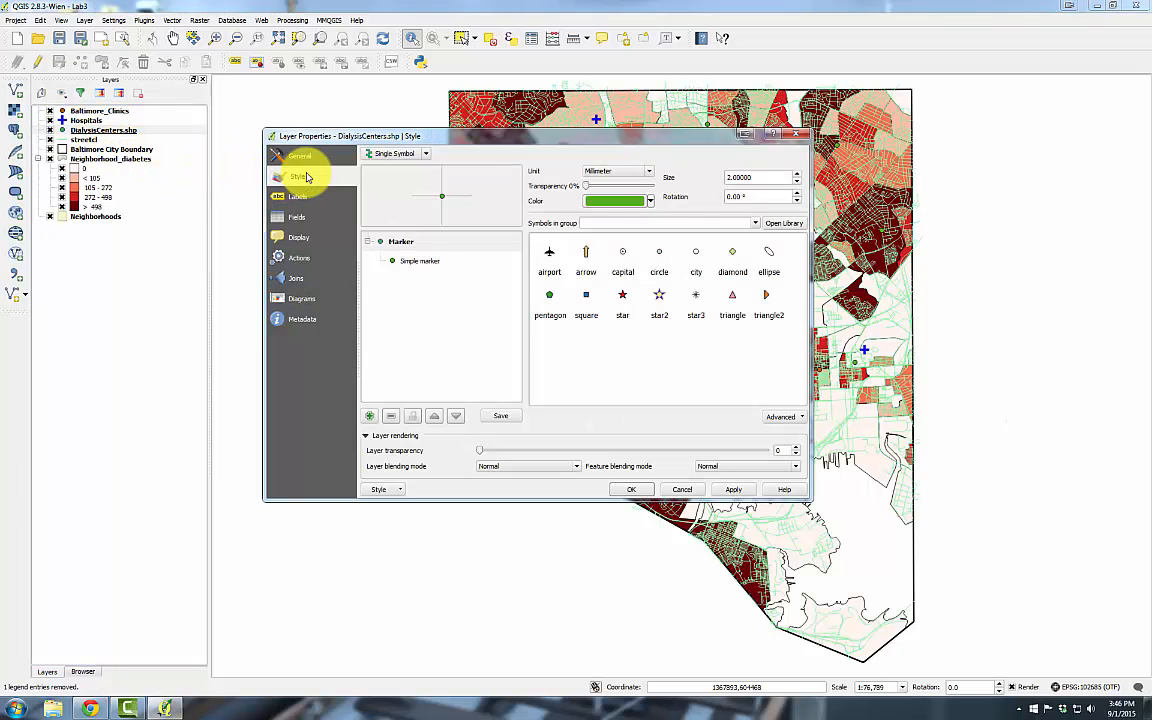
{"action": "left_click", "coordinate": [623, 297]}
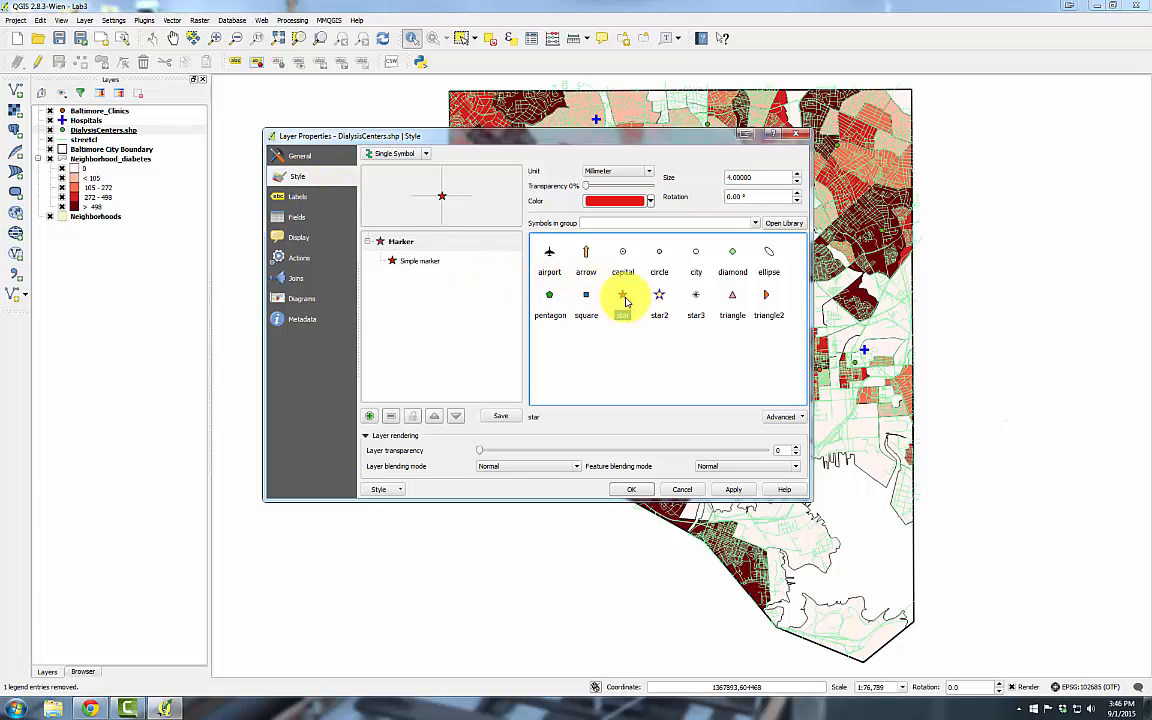
{"action": "left_click", "coordinate": [650, 201]}
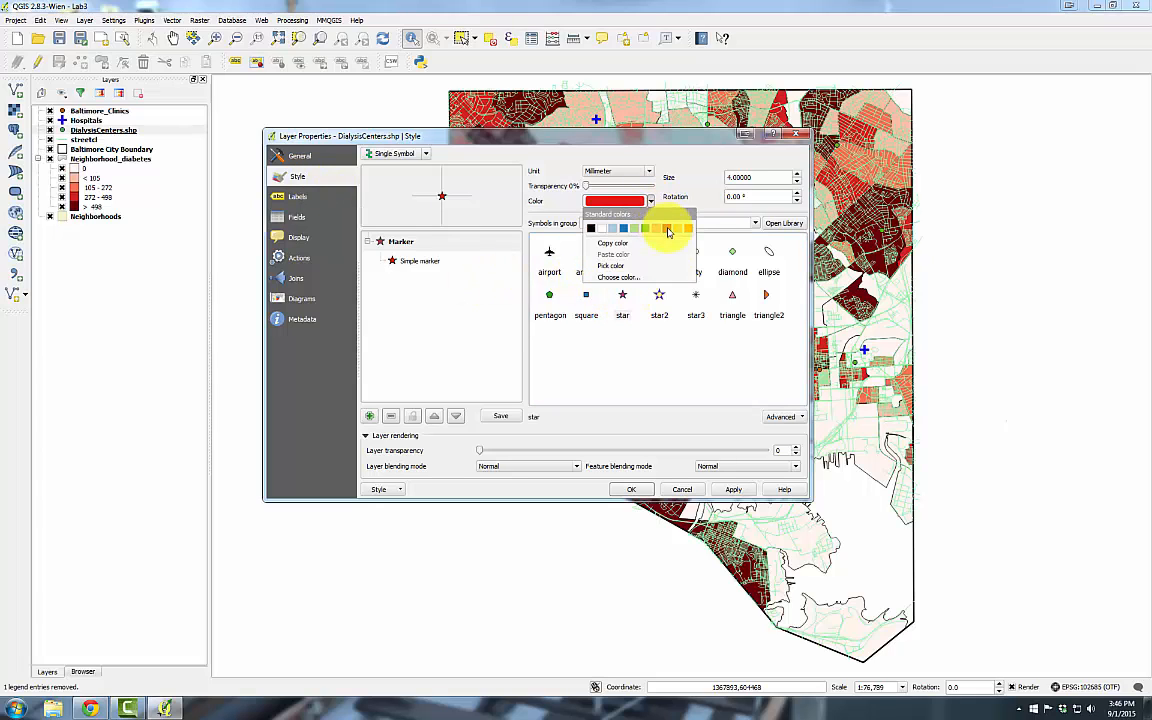
{"action": "left_click", "coordinate": [677, 228]}
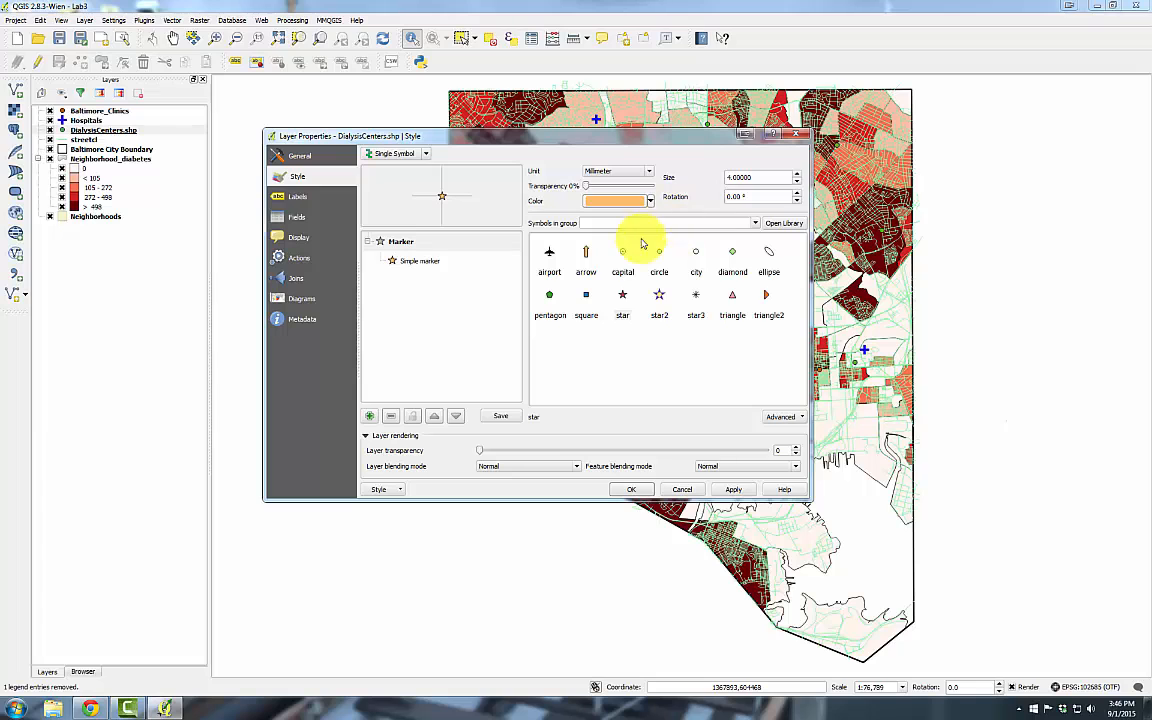
{"action": "left_click", "coordinate": [797, 174]}
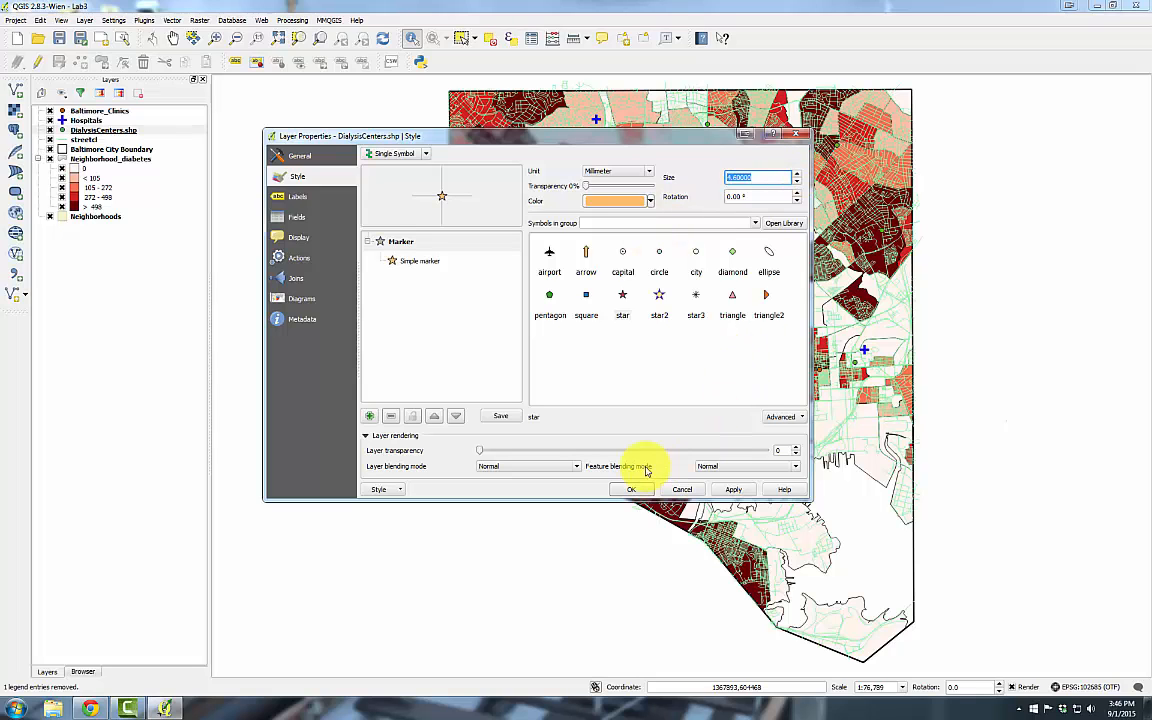
{"action": "left_click", "coordinate": [625, 489]}
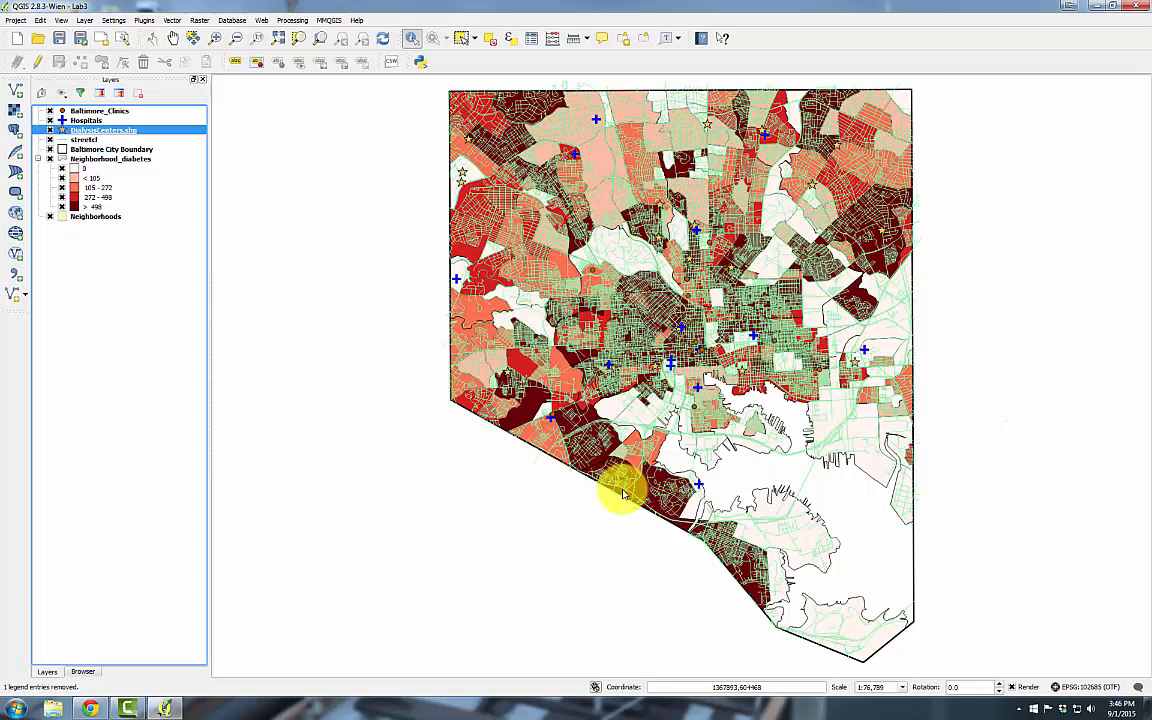
{"action": "left_click", "coordinate": [50, 140]}
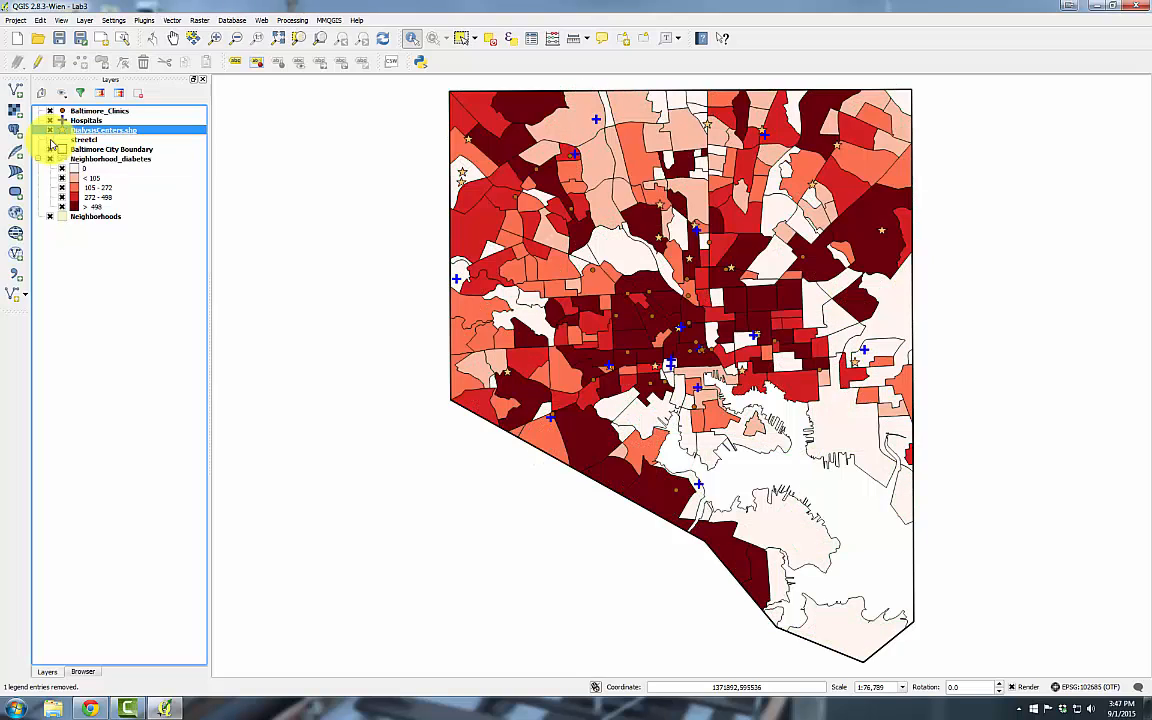
Label the dialysis centers by their Name field with a smaller text size of 6
{"action": "double_click", "coordinate": [70, 129]}
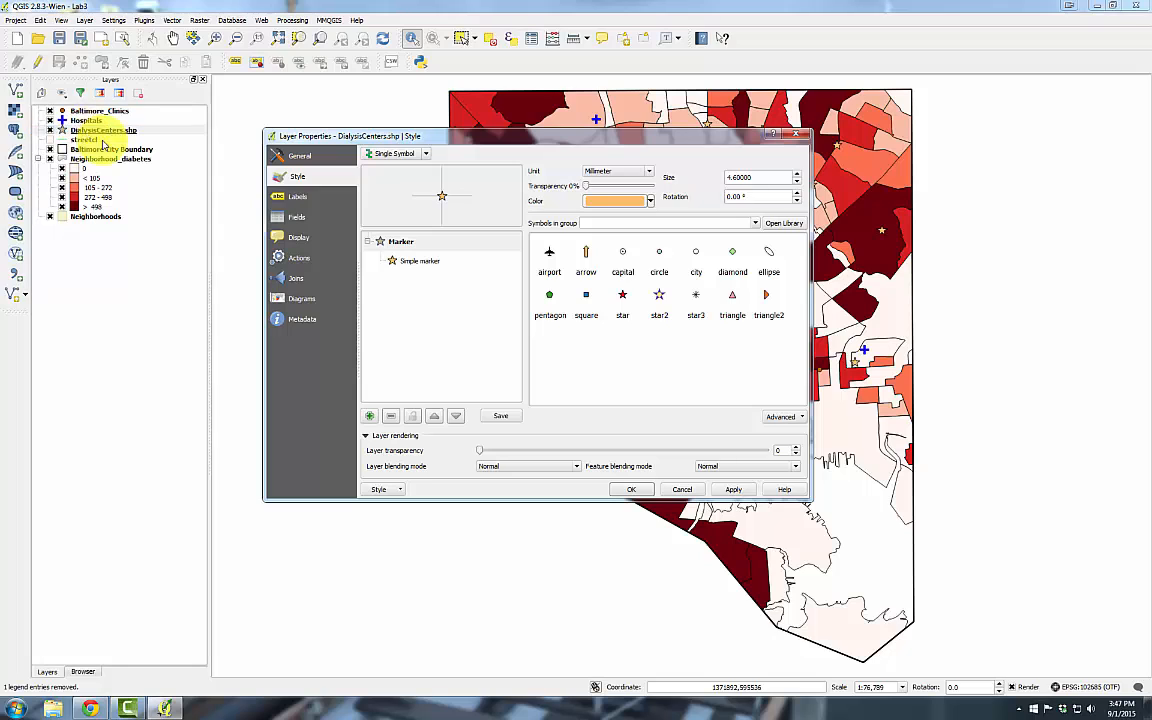
{"action": "left_click", "coordinate": [293, 200]}
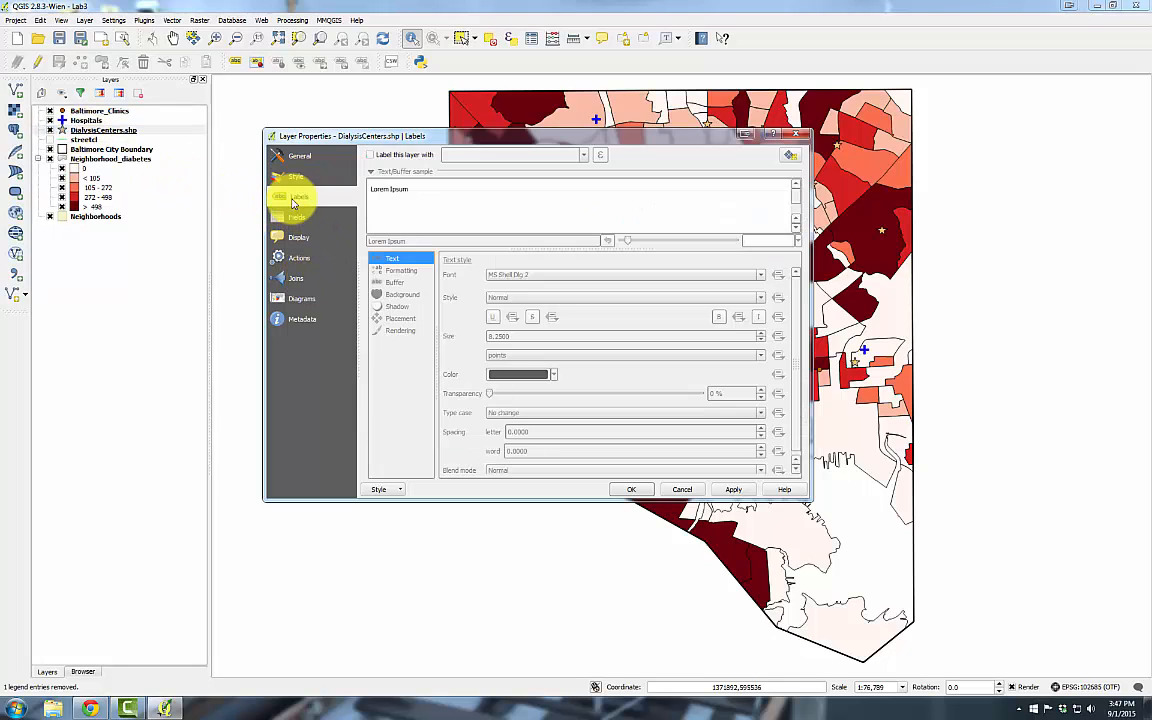
{"action": "left_click", "coordinate": [375, 154]}
{"action": "left_click", "coordinate": [583, 156]}
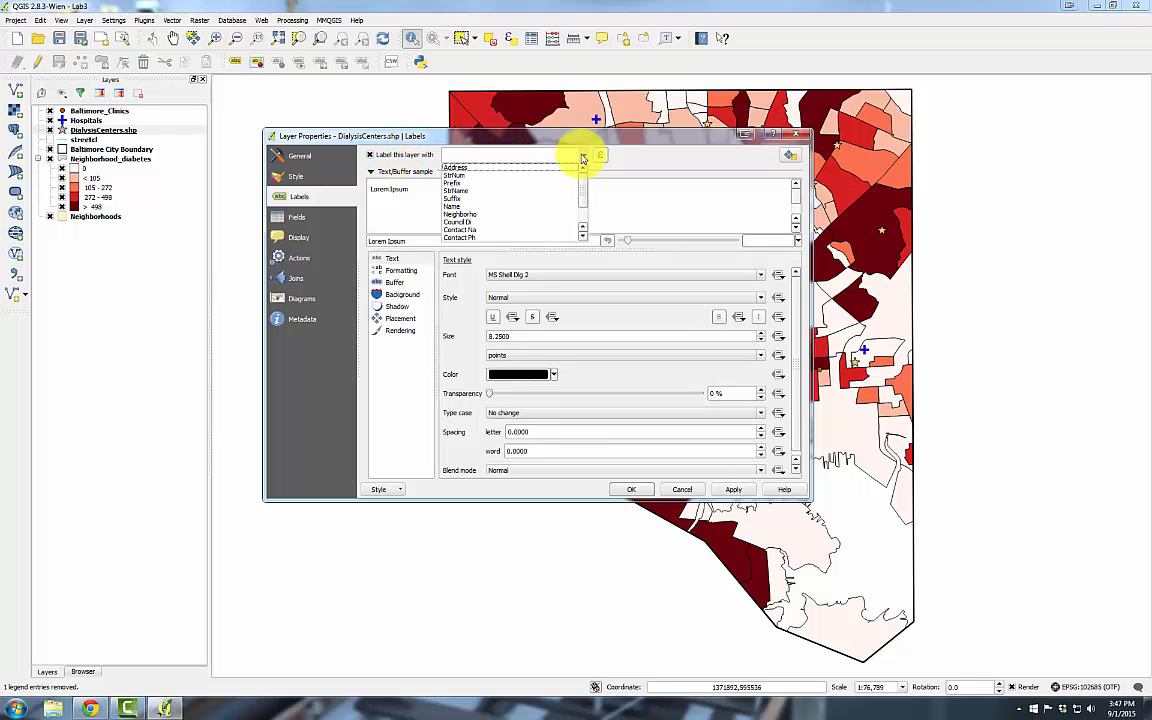
{"action": "left_click", "coordinate": [490, 207]}
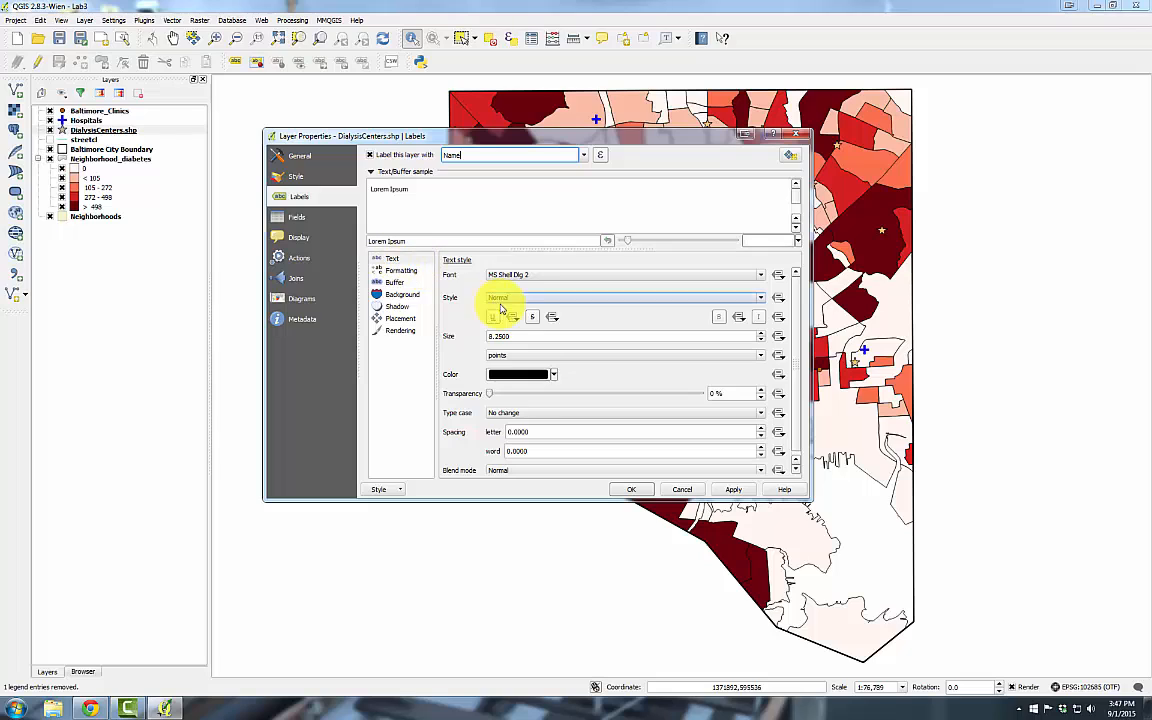
{"action": "left_click_drag", "start_coordinate": [514, 336], "coordinate": [425, 325]}
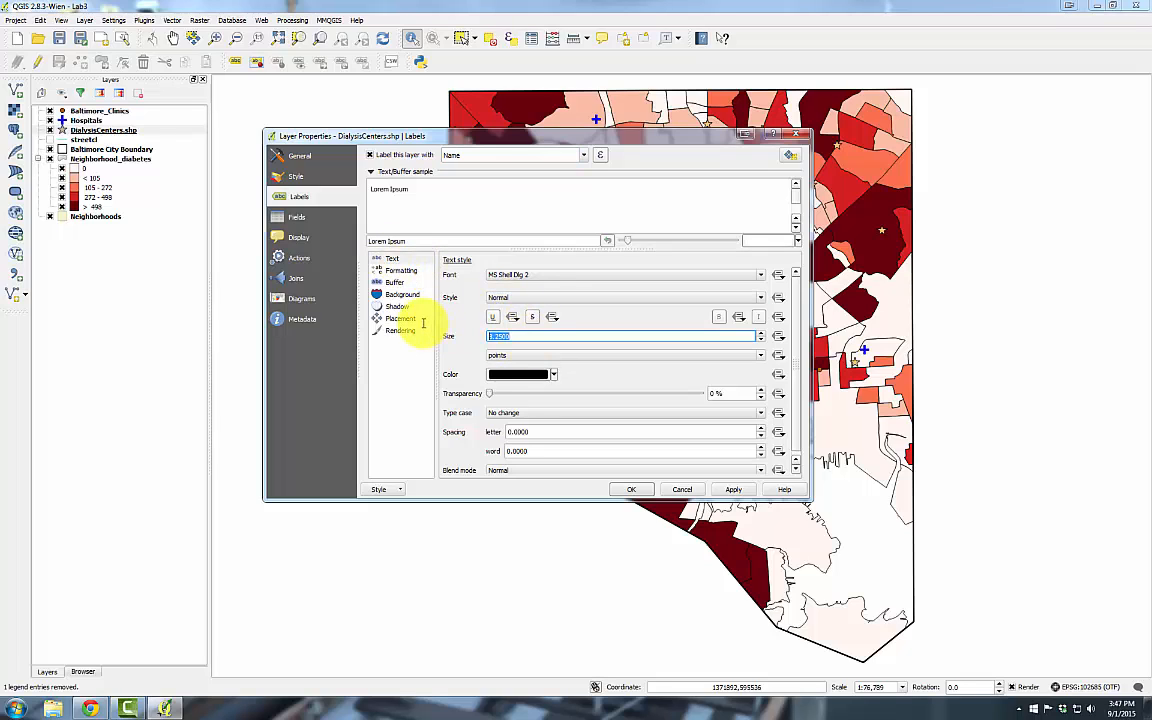
{"action": "type", "text": "6."}
Enable a text buffer on the labels and set placement distance to 2 mm
{"action": "left_click", "coordinate": [394, 271]}
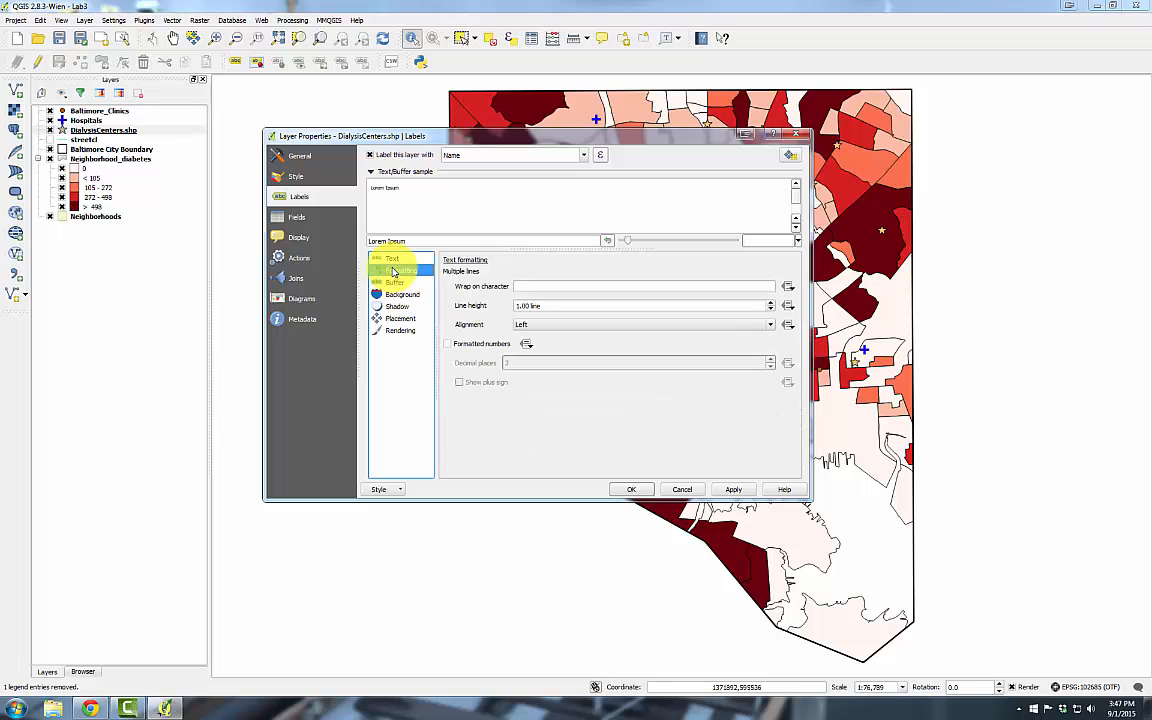
{"action": "left_click", "coordinate": [523, 285]}
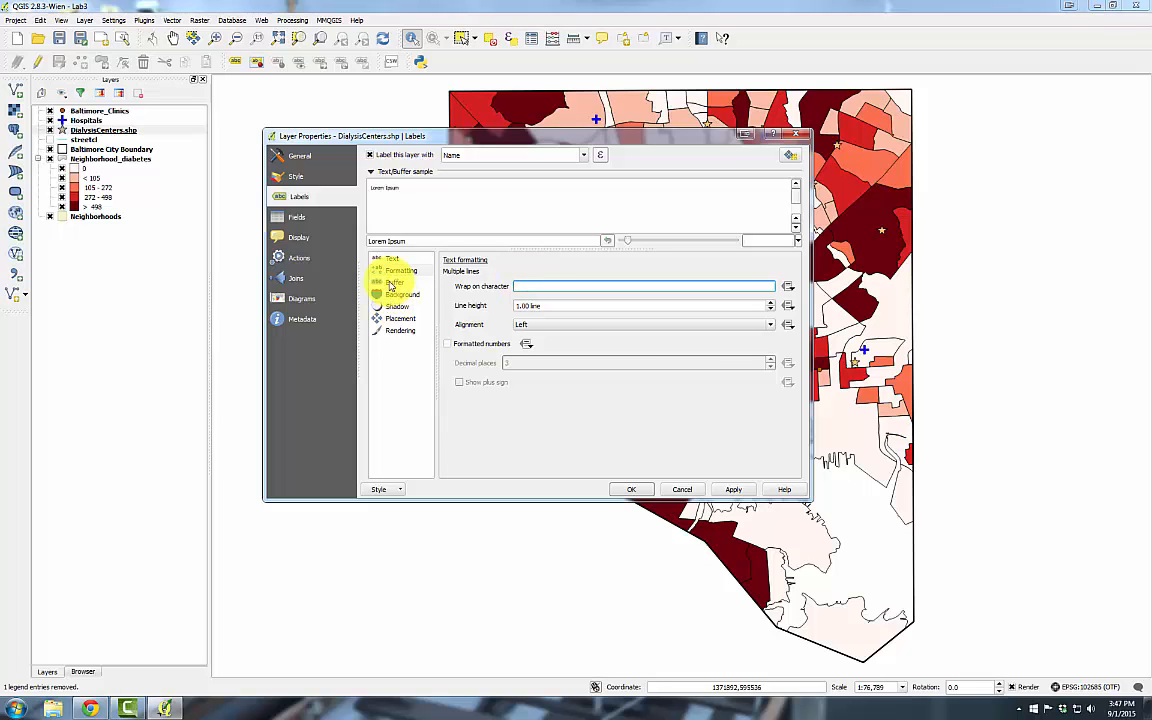
{"action": "left_click", "coordinate": [390, 284]}
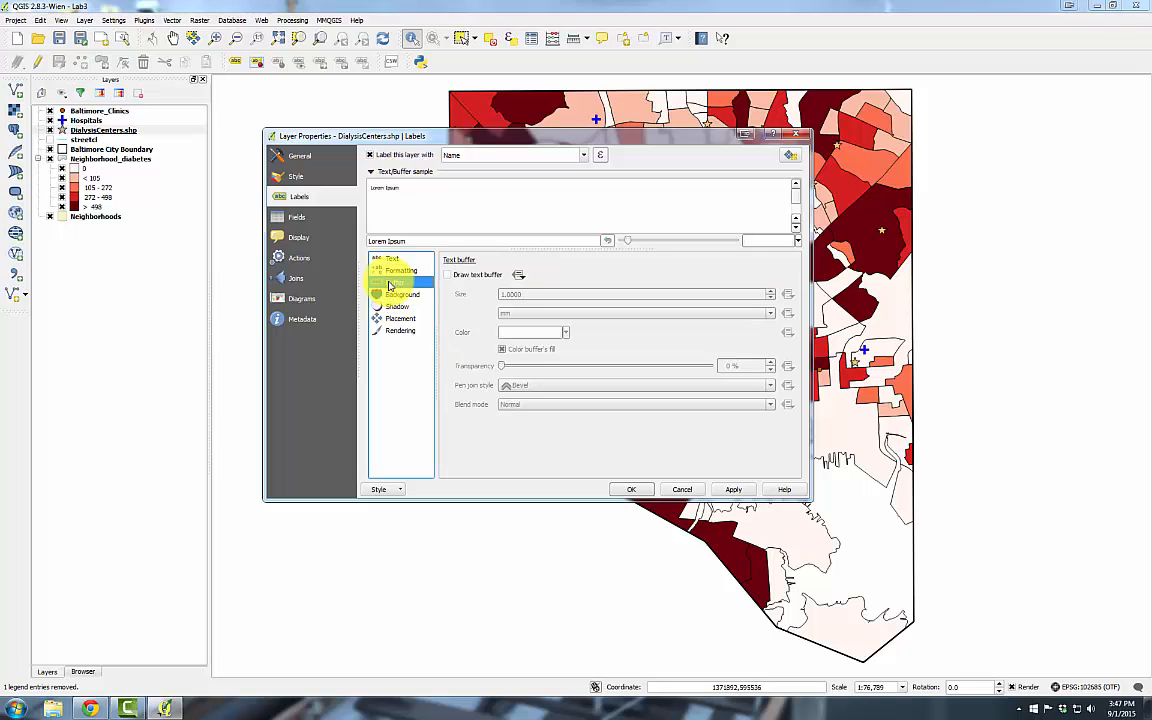
{"action": "left_click", "coordinate": [458, 275]}
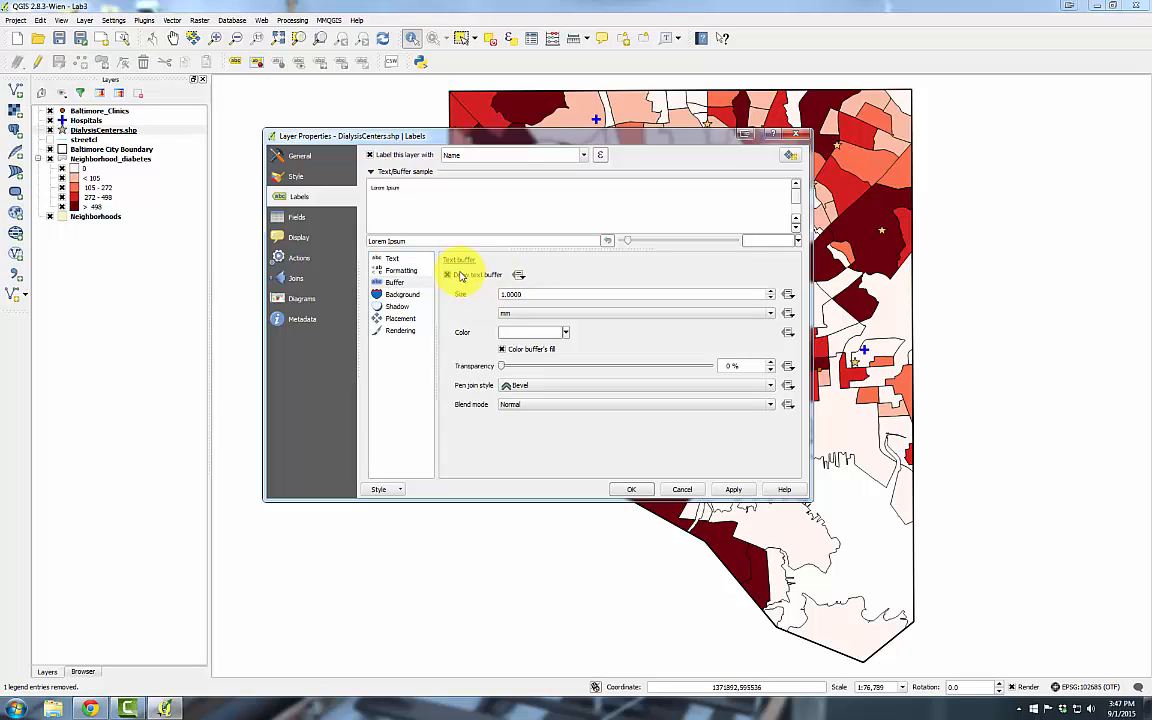
{"action": "left_click", "coordinate": [402, 320]}
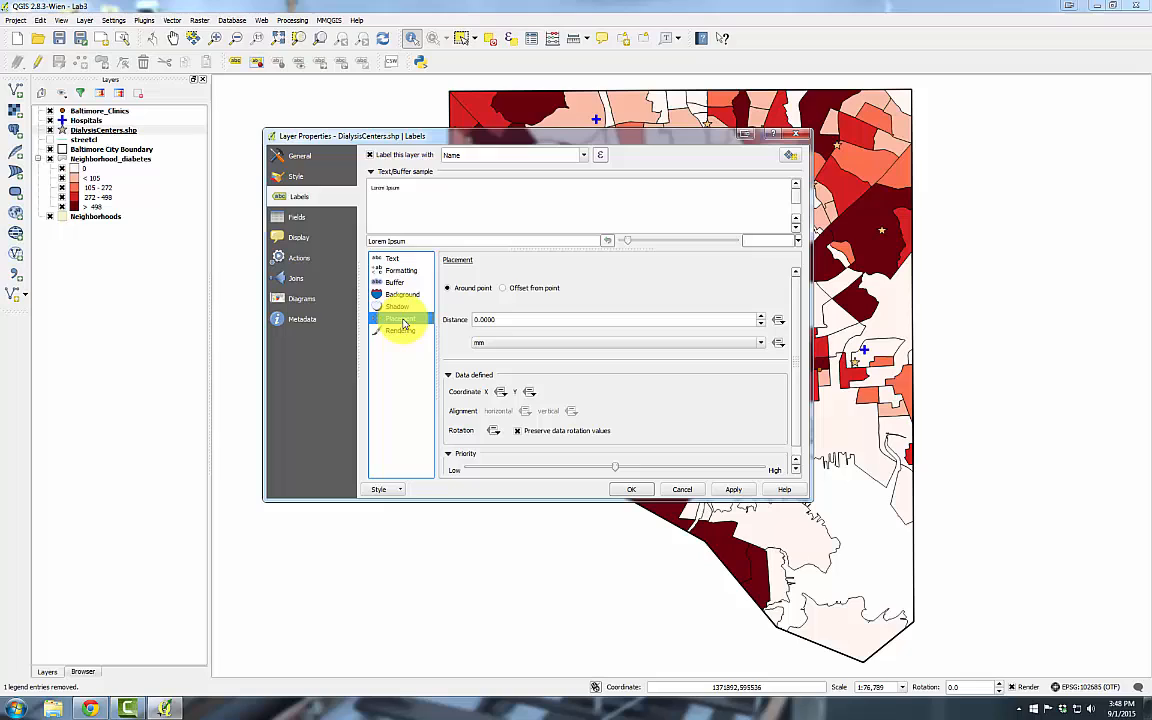
{"action": "left_click", "coordinate": [476, 319]}
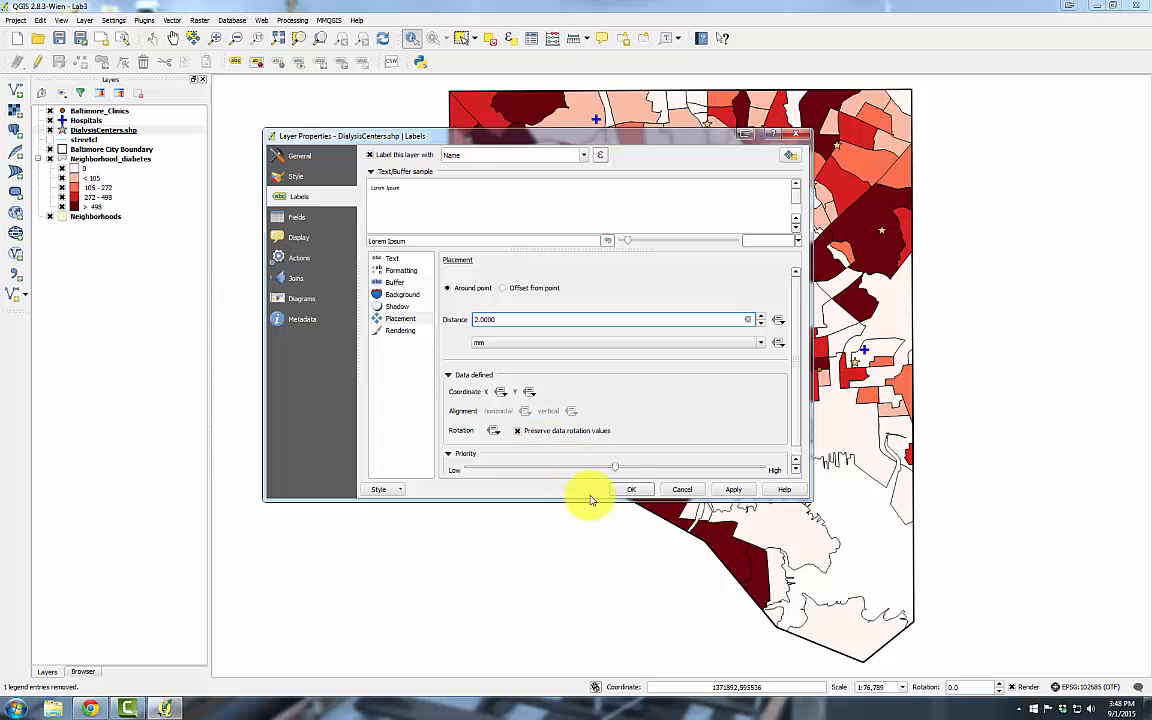
Apply the Name labels to the map and hide the Hospitals layer
{"action": "left_click", "coordinate": [624, 490]}
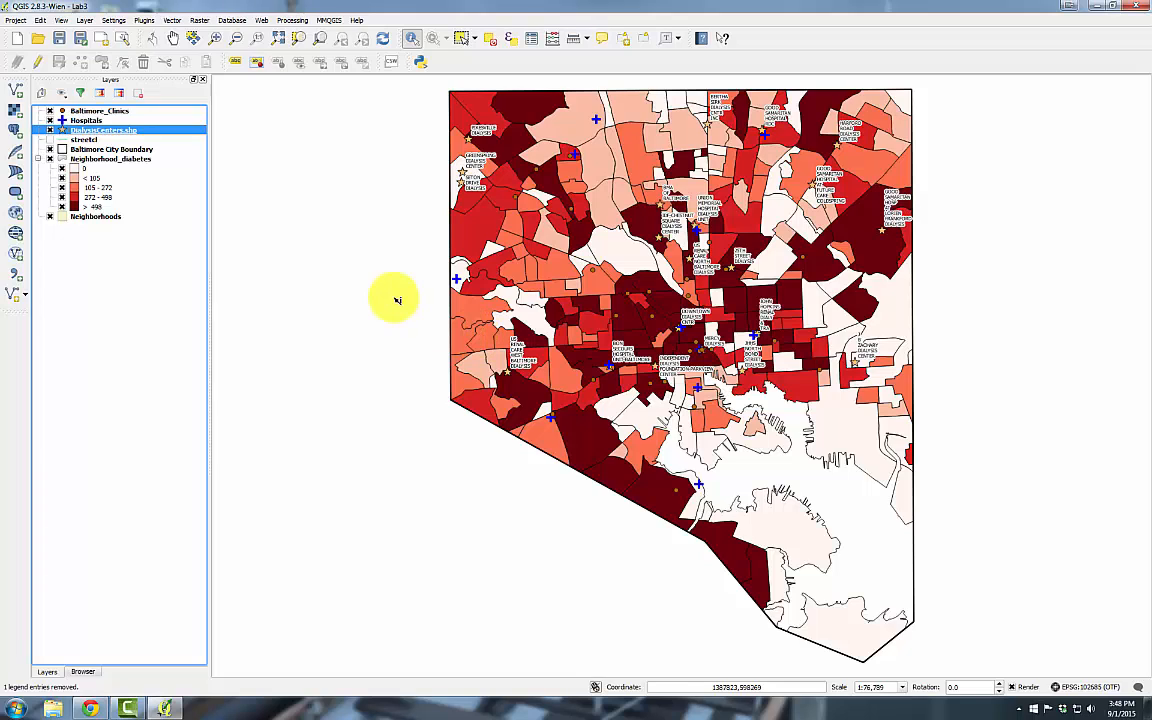
{"action": "left_click", "coordinate": [48, 116]}
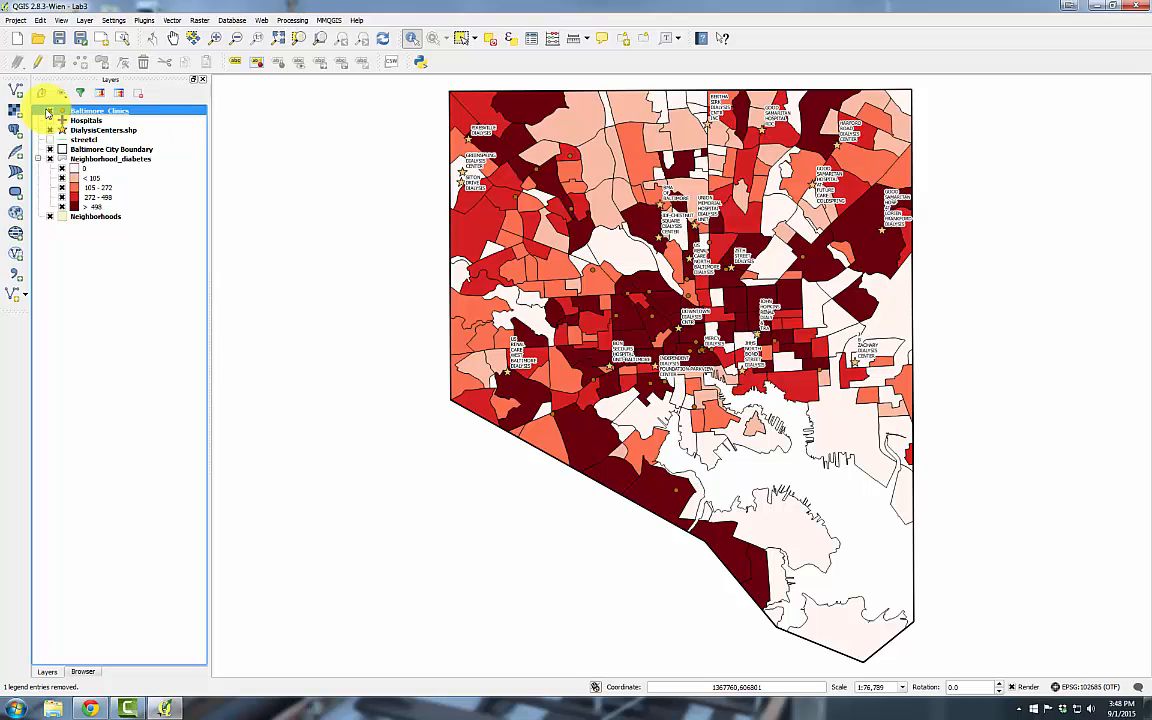